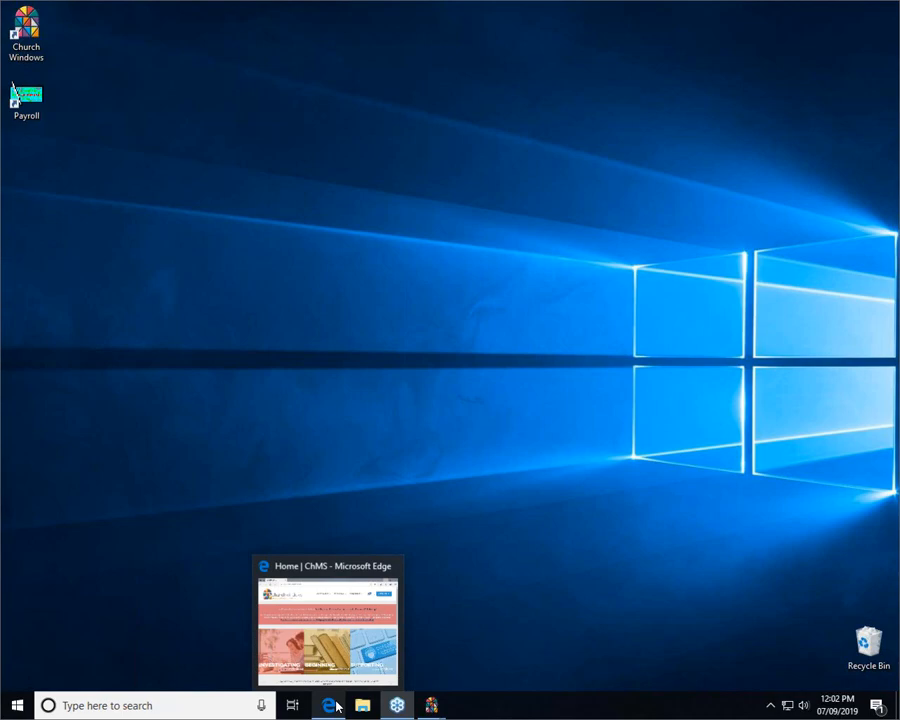
Restore the Edge window showing the Church Windows 'Home | ChMS' page from the taskbar
click(336, 706)
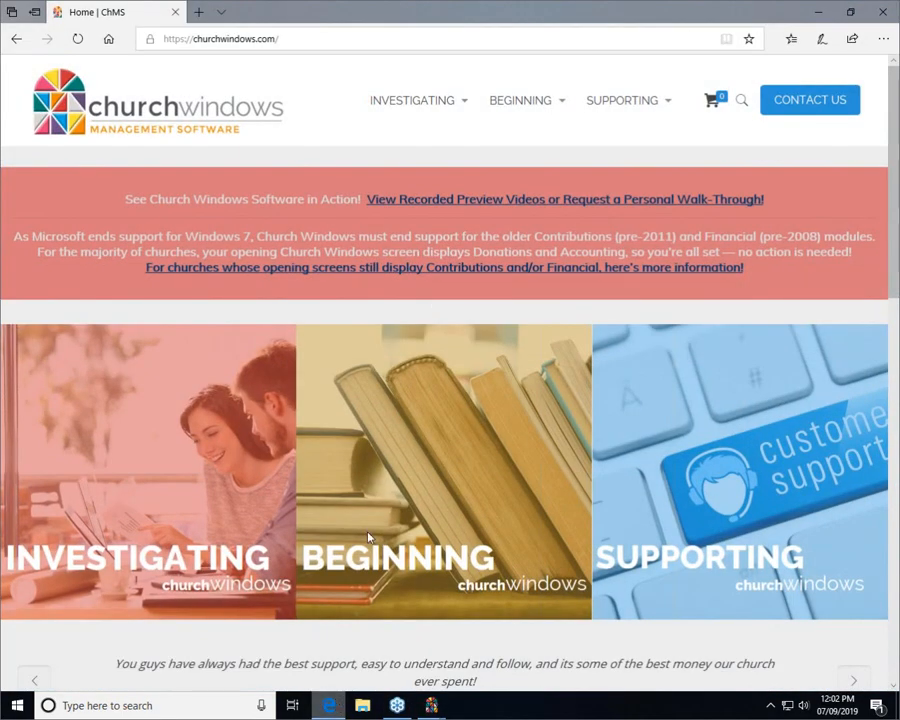
Review the Membership workbooks under Beginning > Training Workbooks, then close Edge
mouse_move(555, 100)
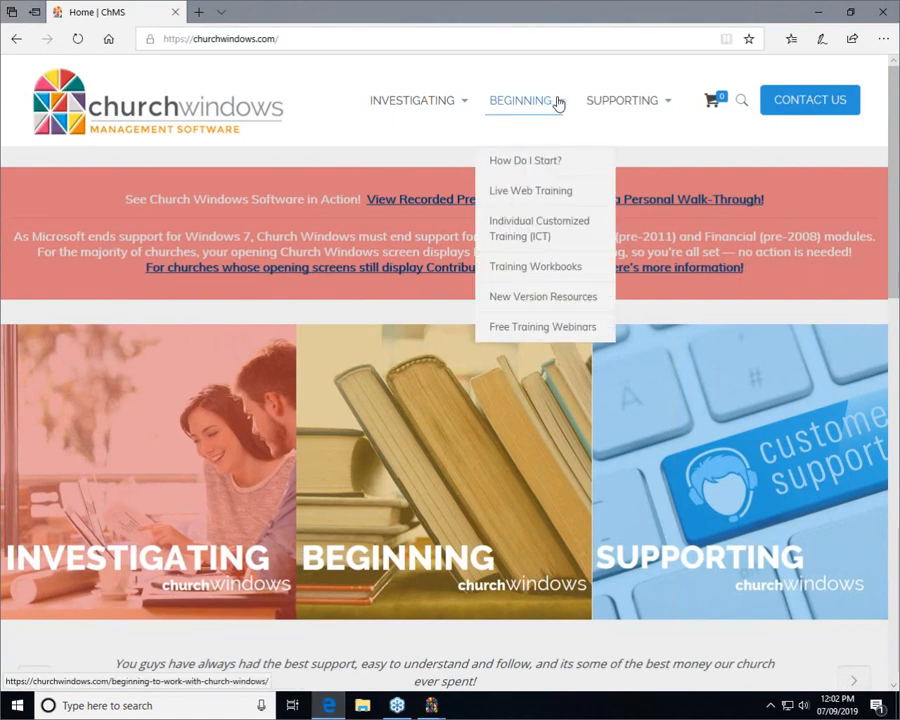
click(587, 268)
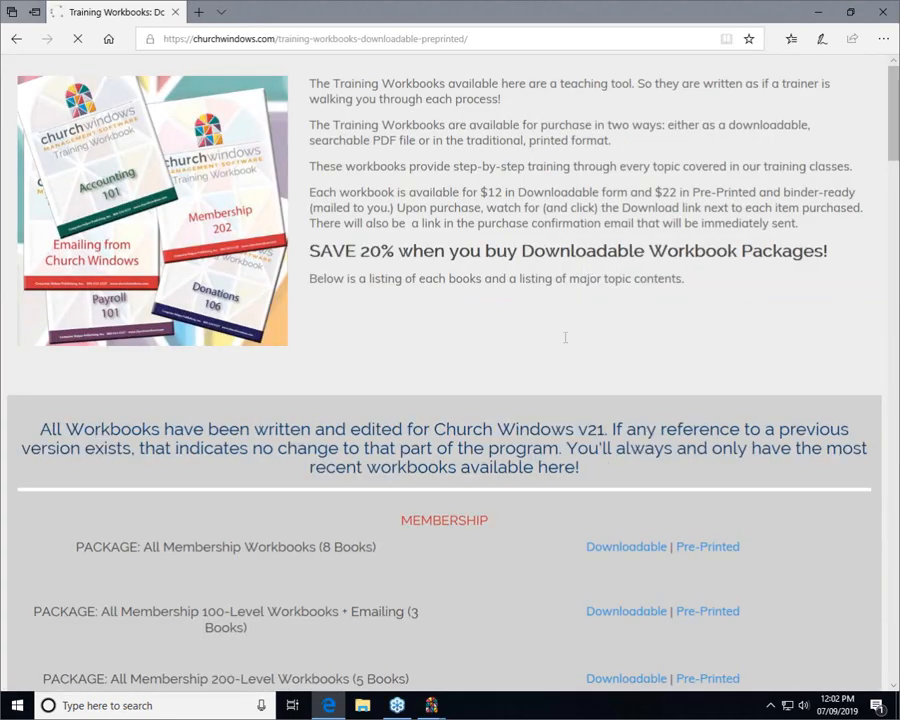
scroll(564, 340, down, 9)
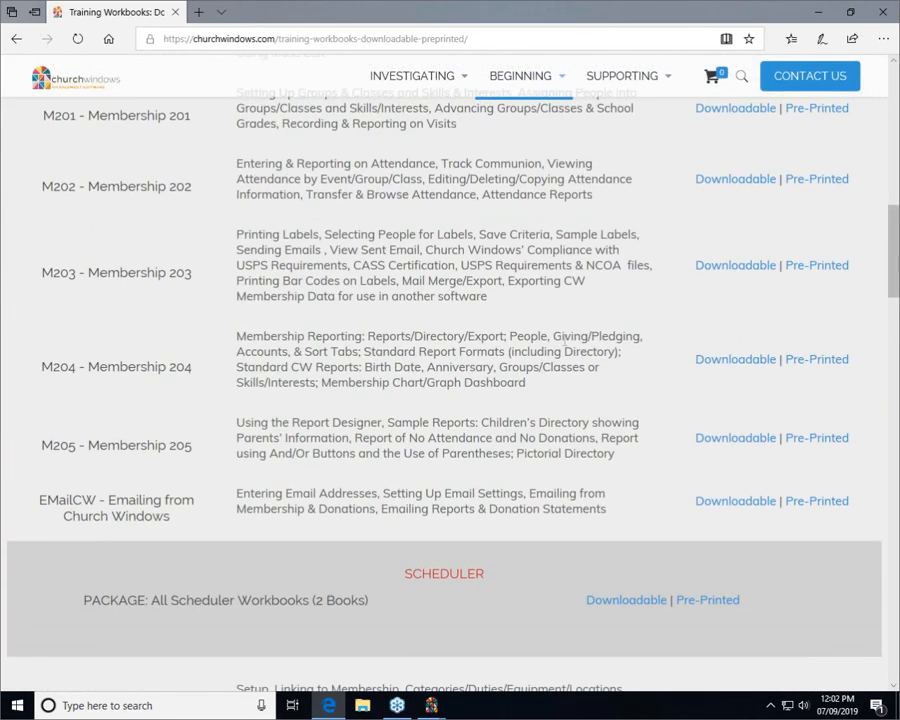
scroll(195, 179, up, 1)
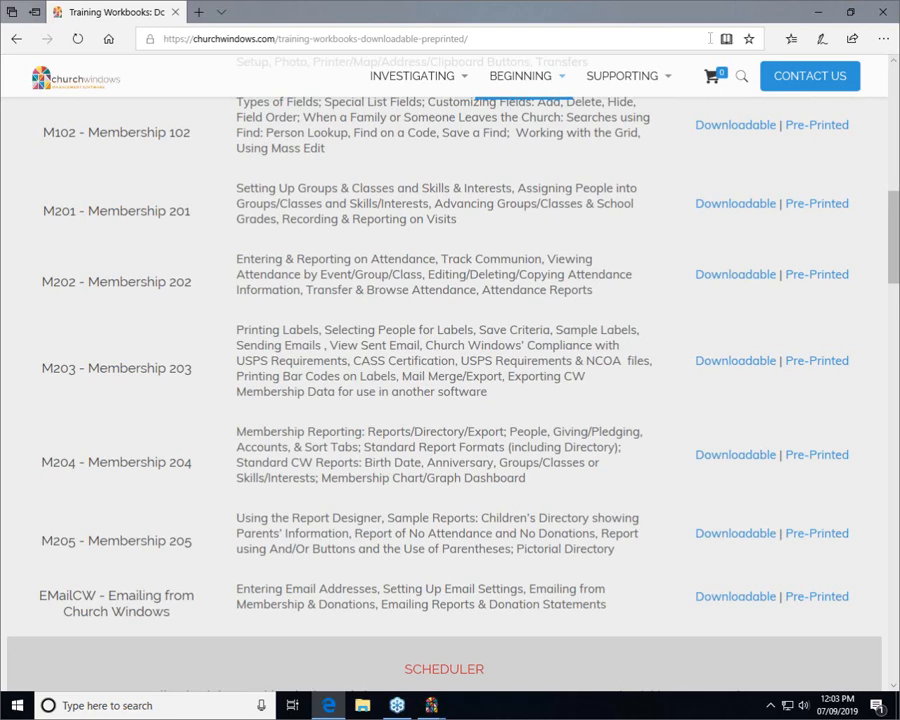
click(882, 12)
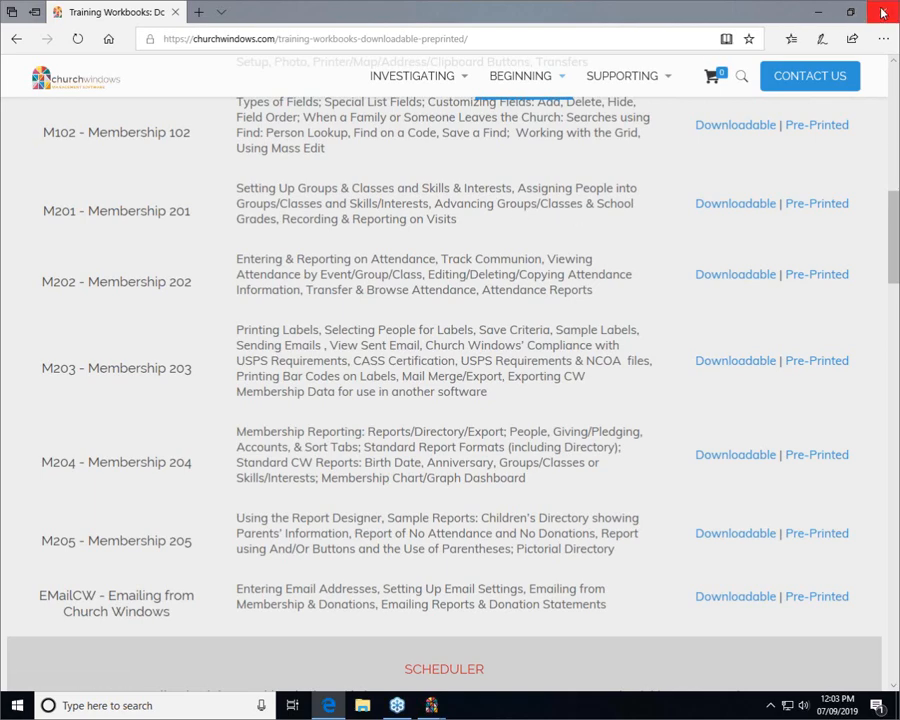
click(430, 714)
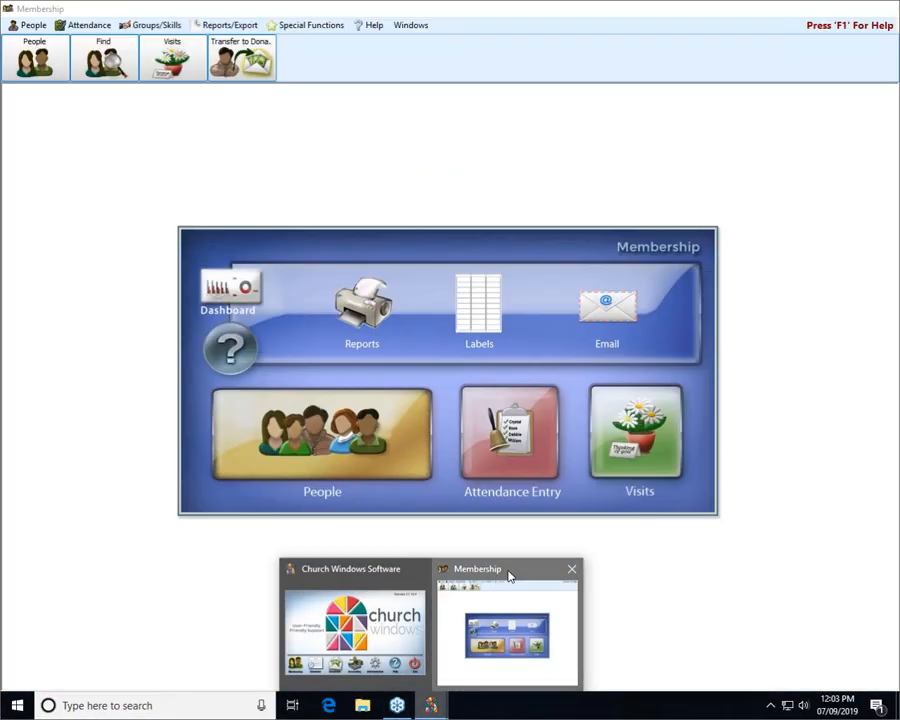
In Membership's Groups/Skills tools, check Assign Groups, then open Setup Groups/Classes
click(509, 576)
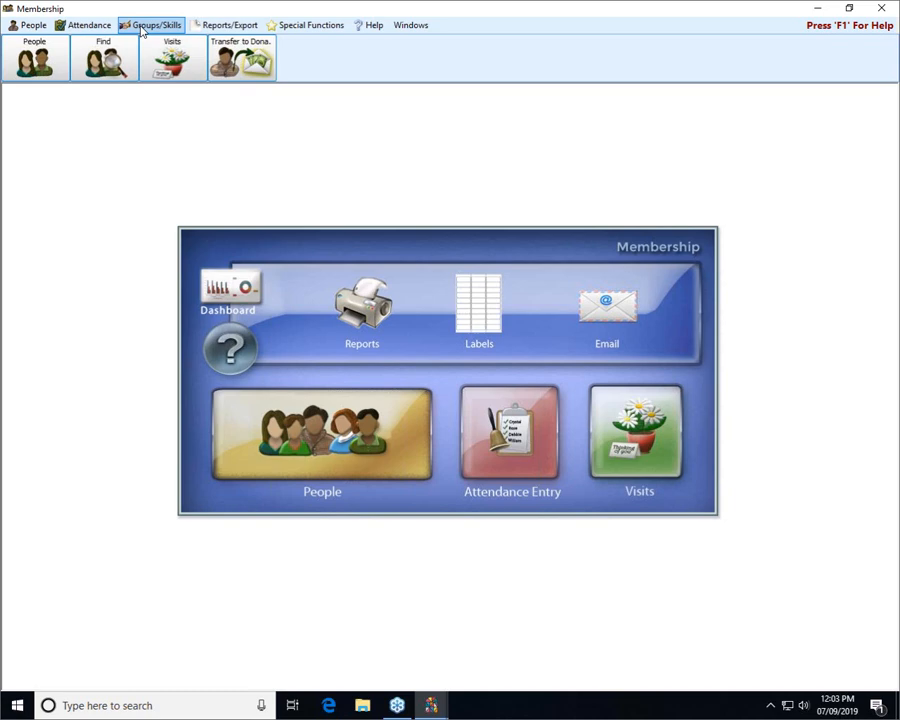
click(142, 28)
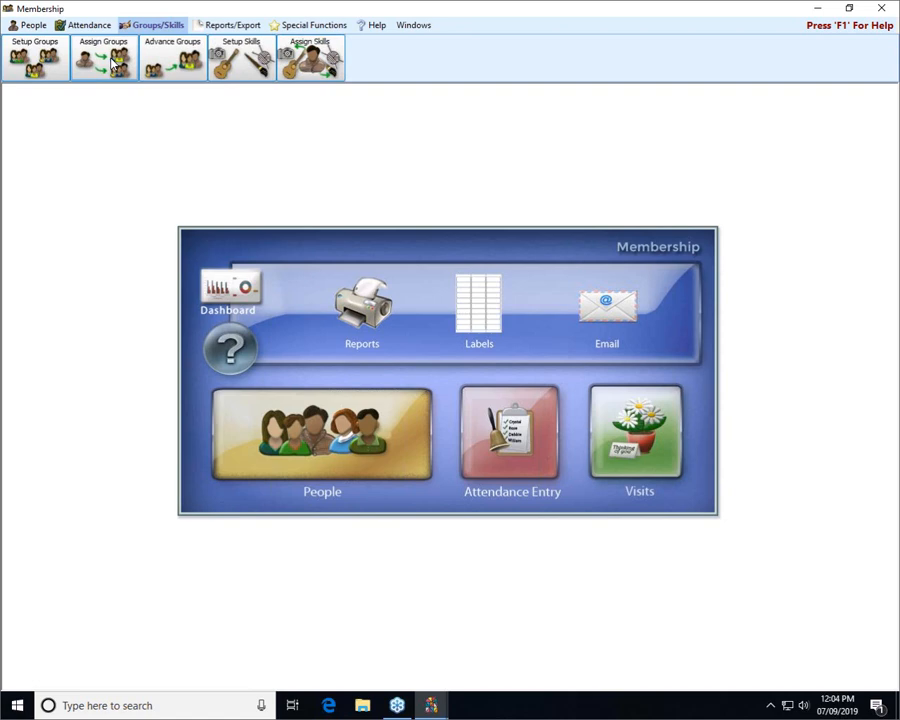
click(113, 62)
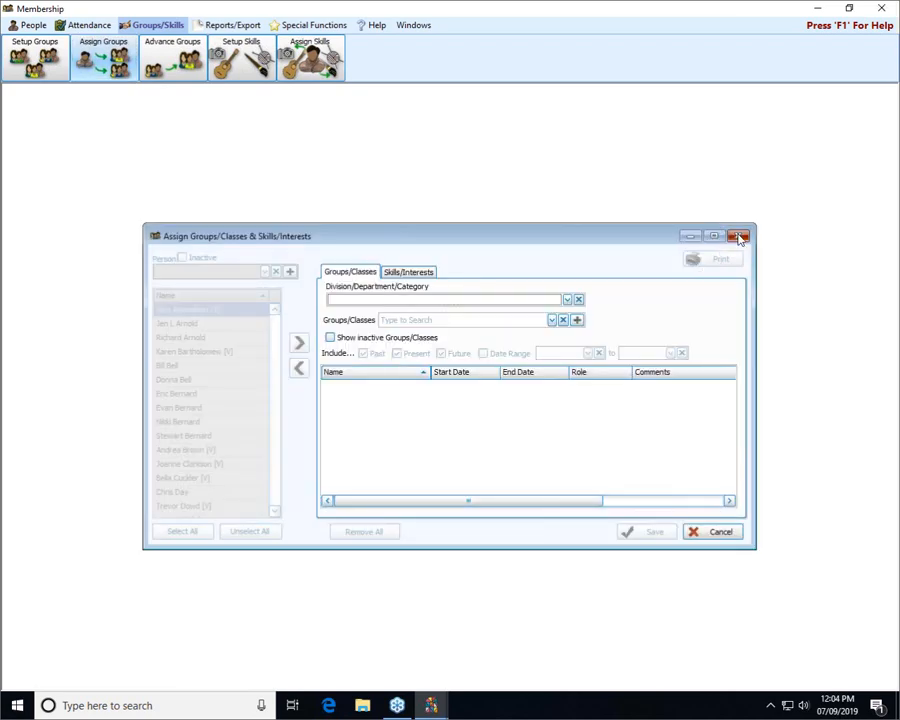
click(738, 237)
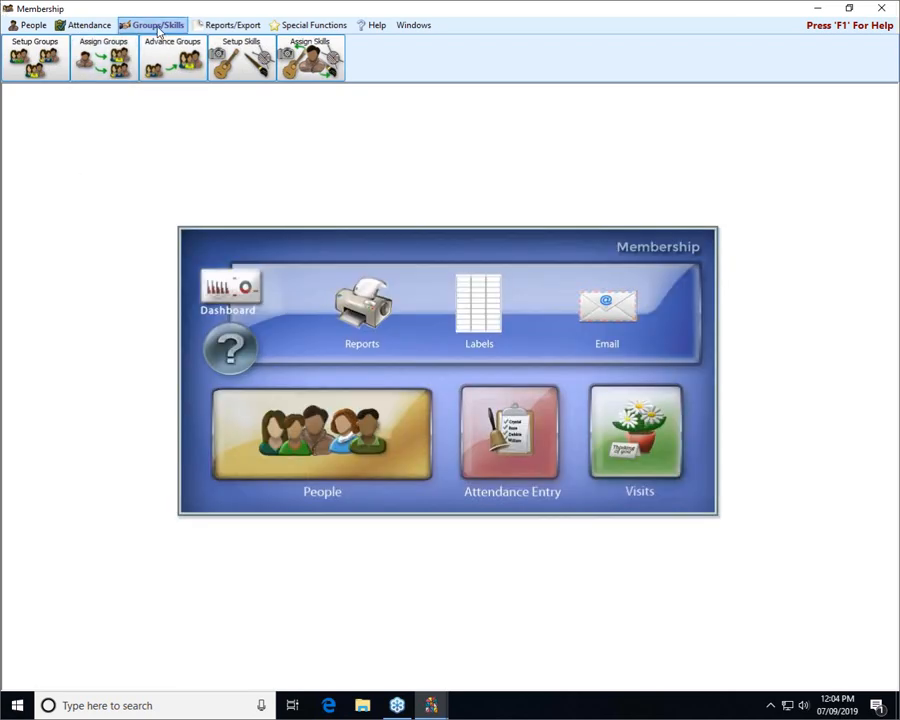
click(52, 52)
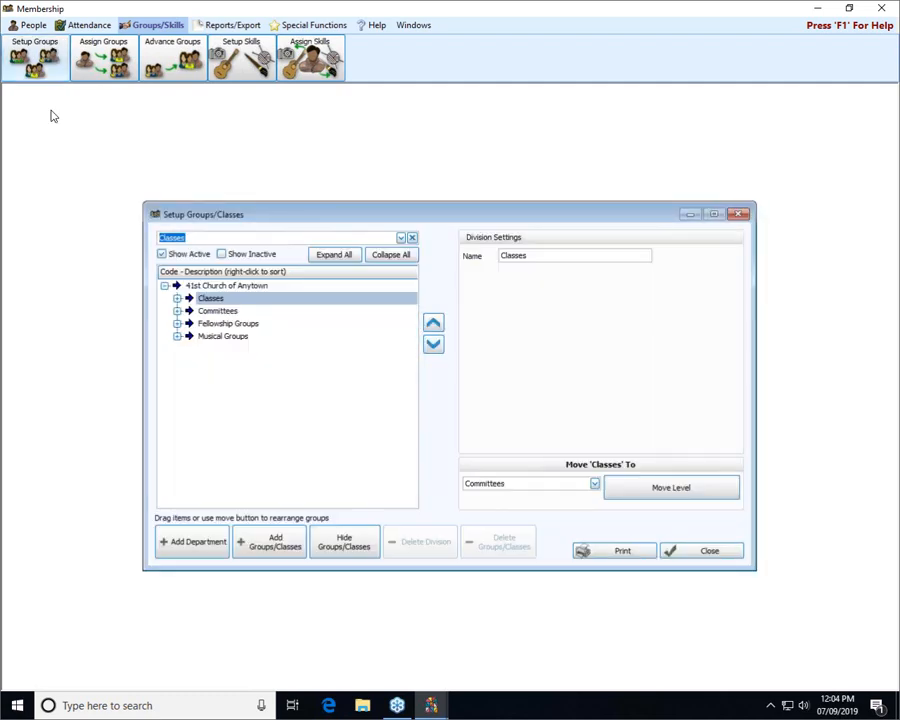
Expand Classes, review the 1st & 2nd Grades SS settings, and close the setup window
click(177, 299)
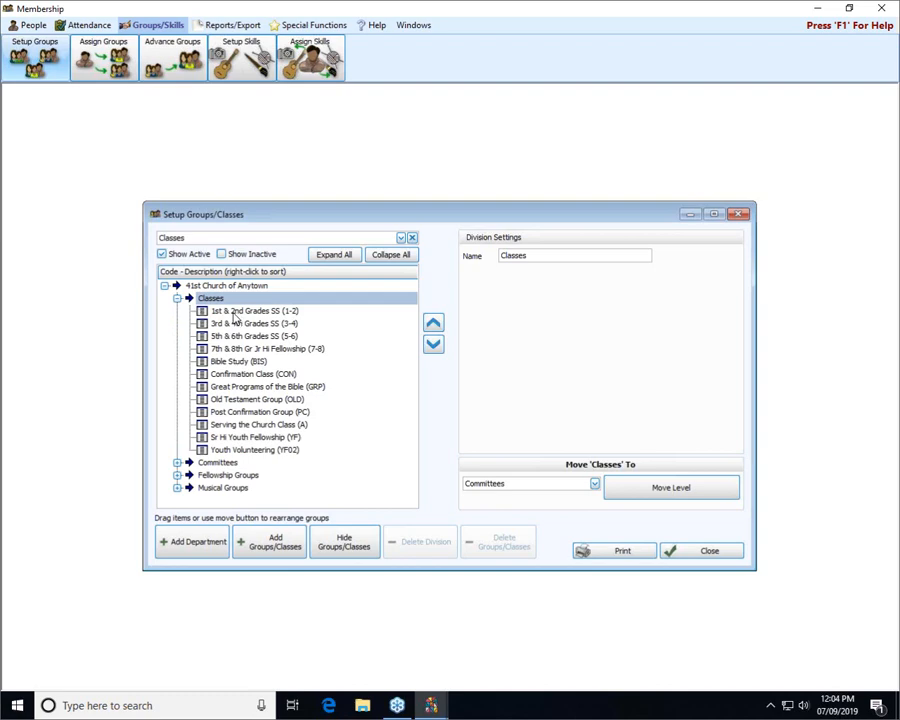
click(235, 312)
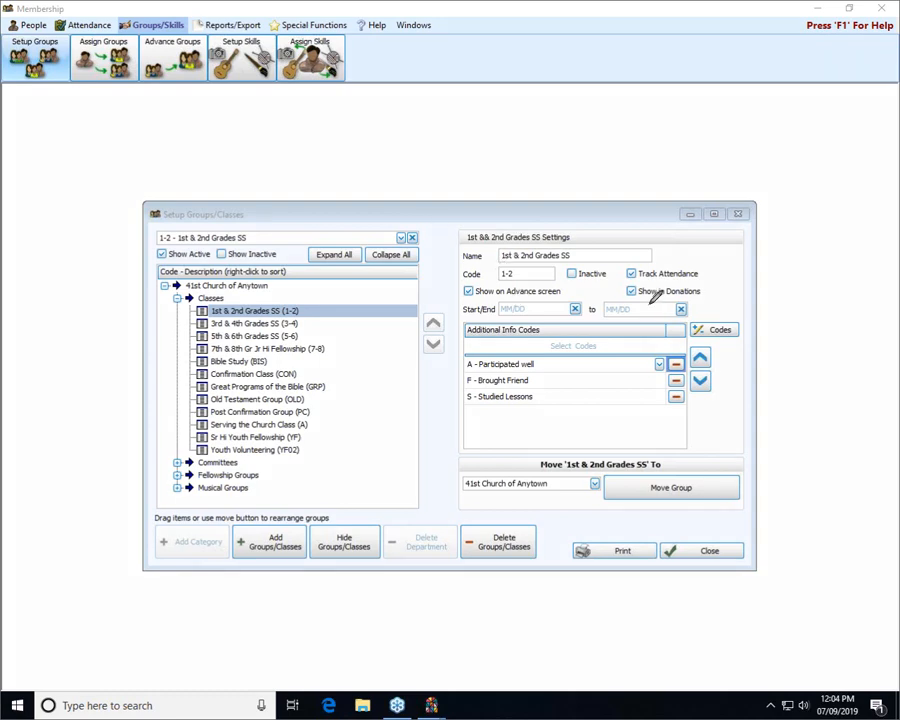
mouse_move(568, 279)
mouse_down()
mouse_move(470, 262)
mouse_move(438, 286)
mouse_move(488, 310)
mouse_move(566, 298)
mouse_move(574, 271)
mouse_up()
click(740, 215)
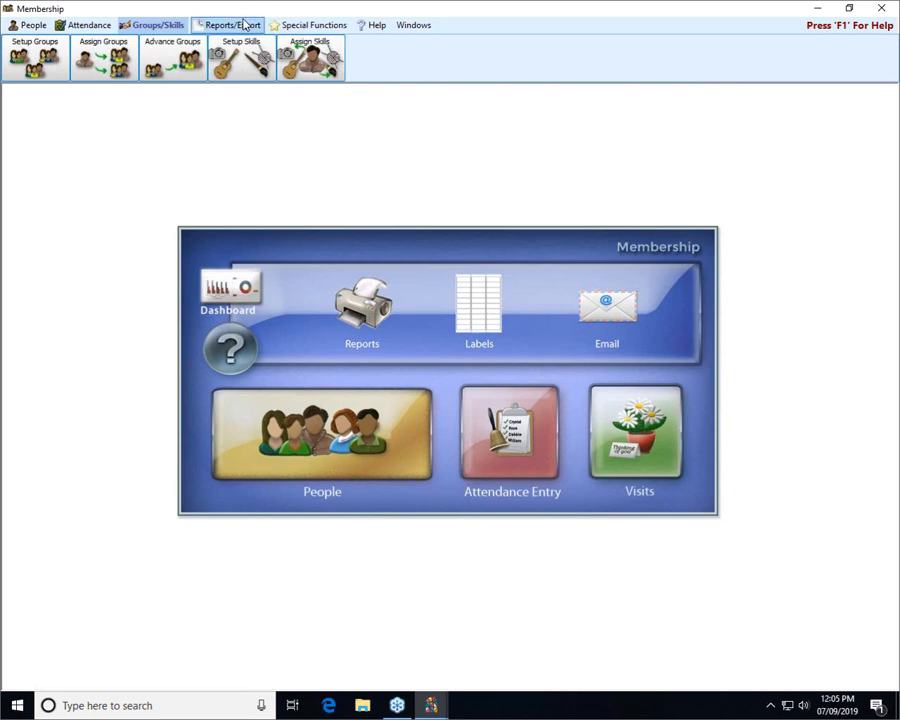
Open Advance Groups/Classes from the Special Functions tools
click(289, 27)
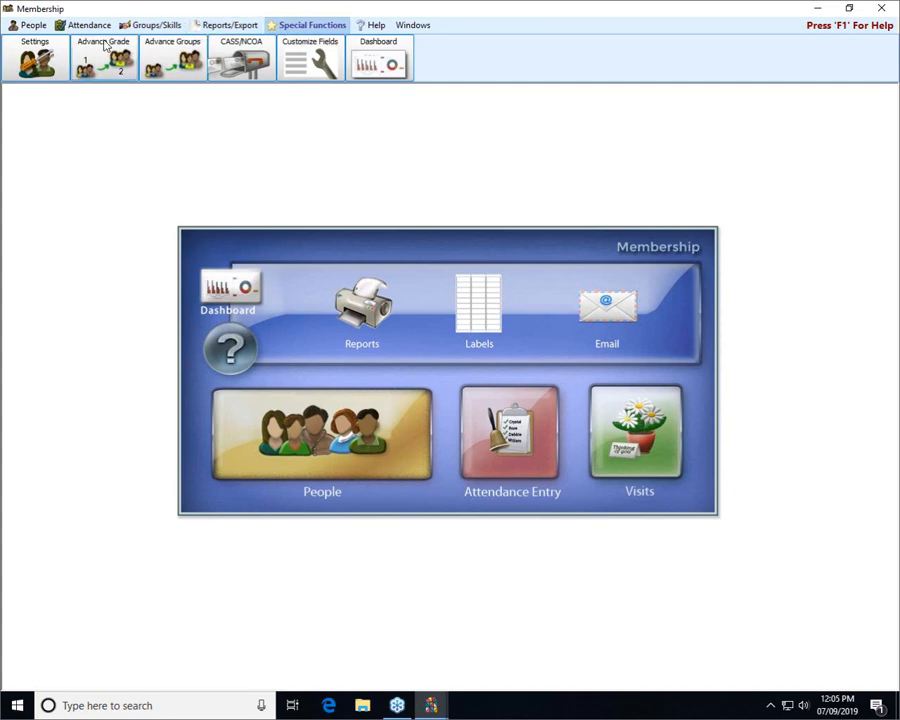
click(155, 63)
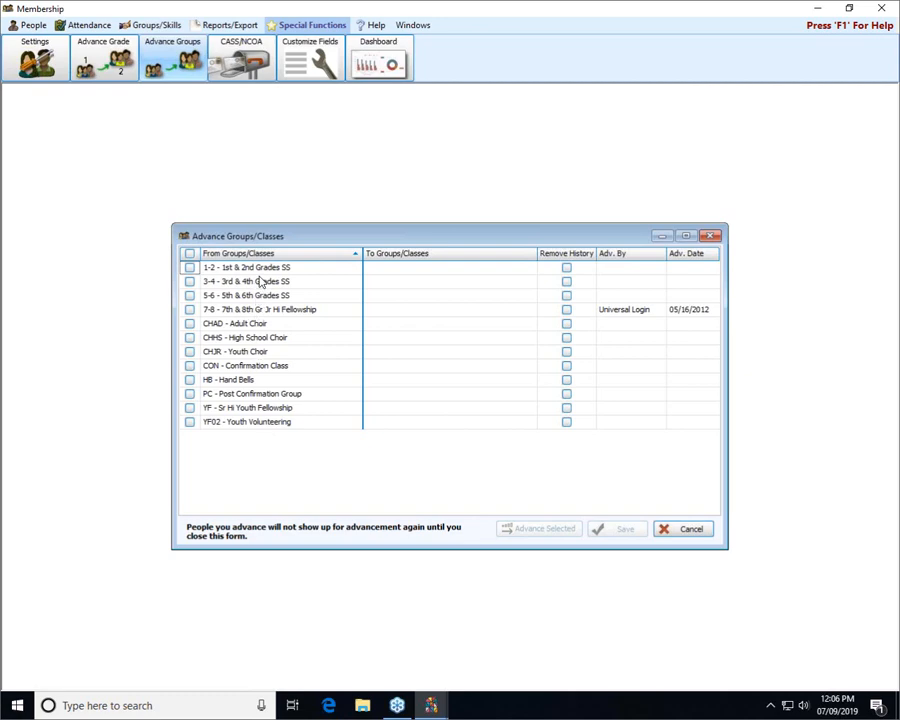
Set destinations: 1-2 to 3rd & 4th, 3-4 to 5th & 6th, 5-6 to 7th & 8th Jr Hi Fellowship
click(444, 268)
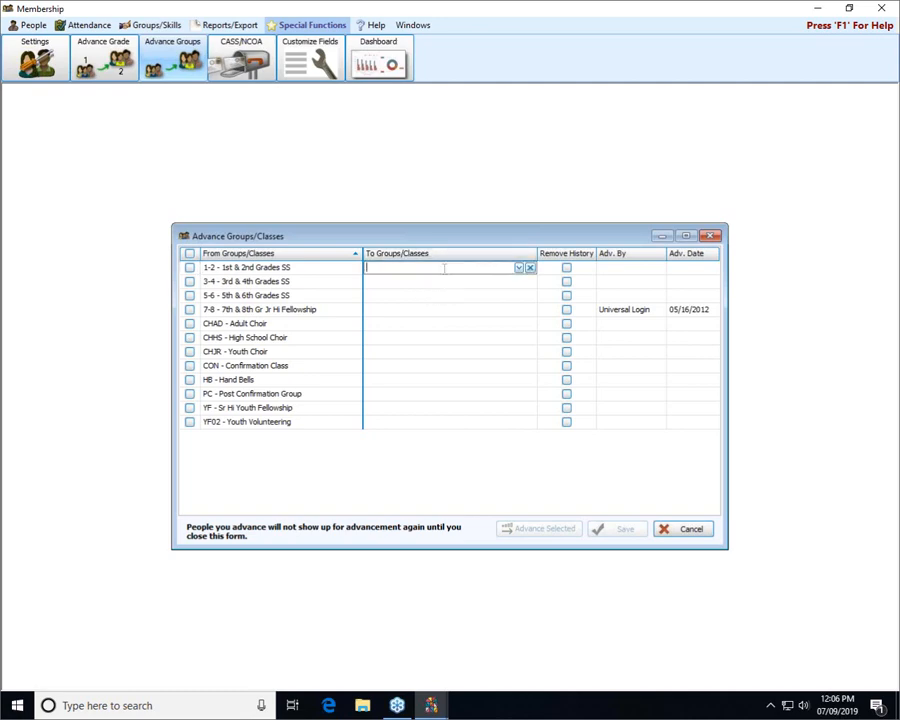
click(519, 268)
text(3)
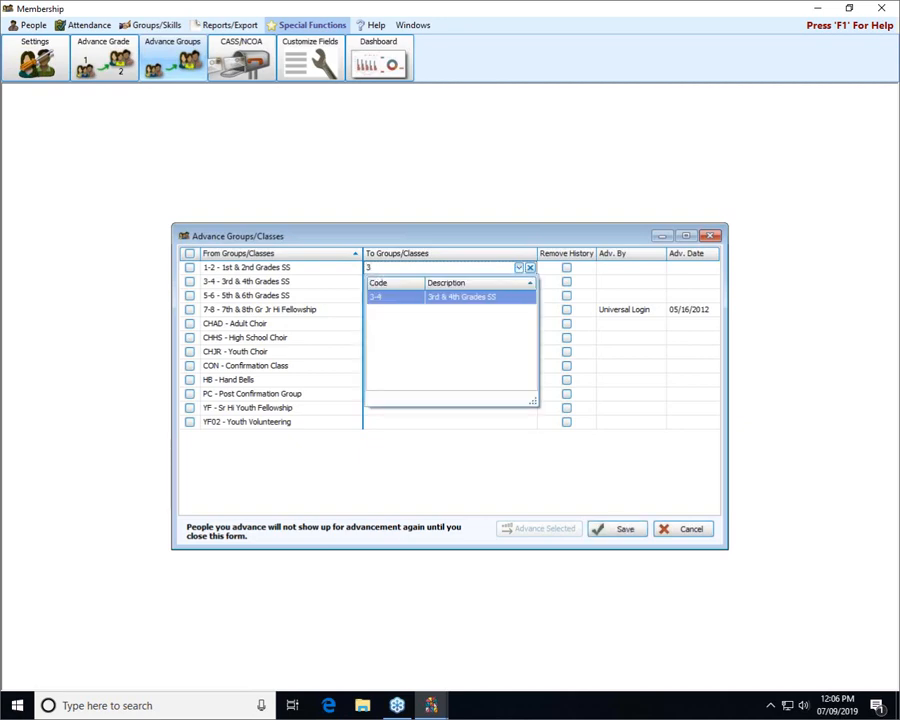
click(437, 303)
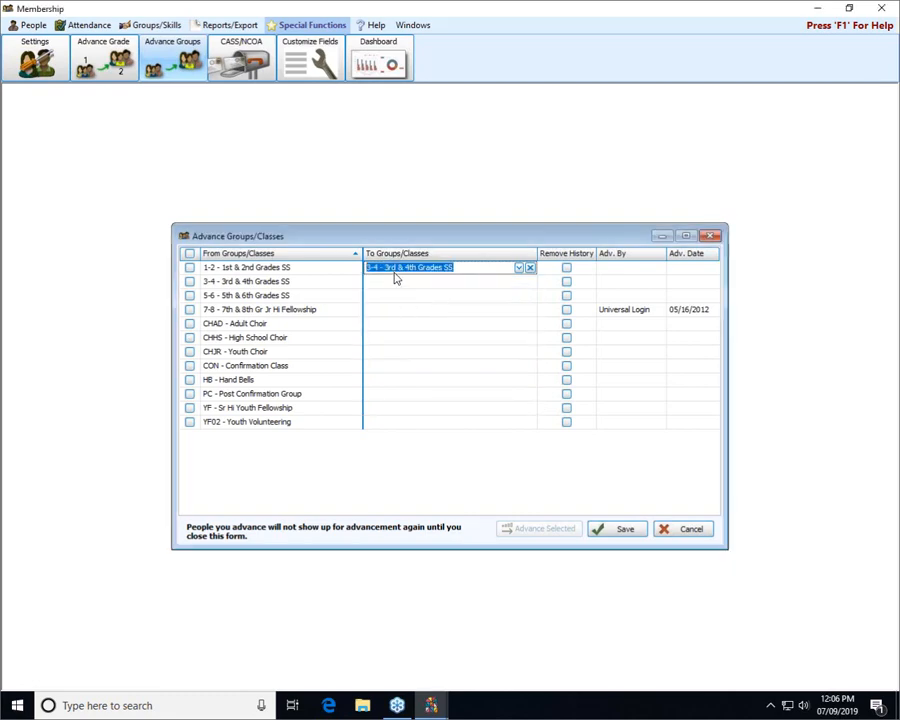
click(518, 283)
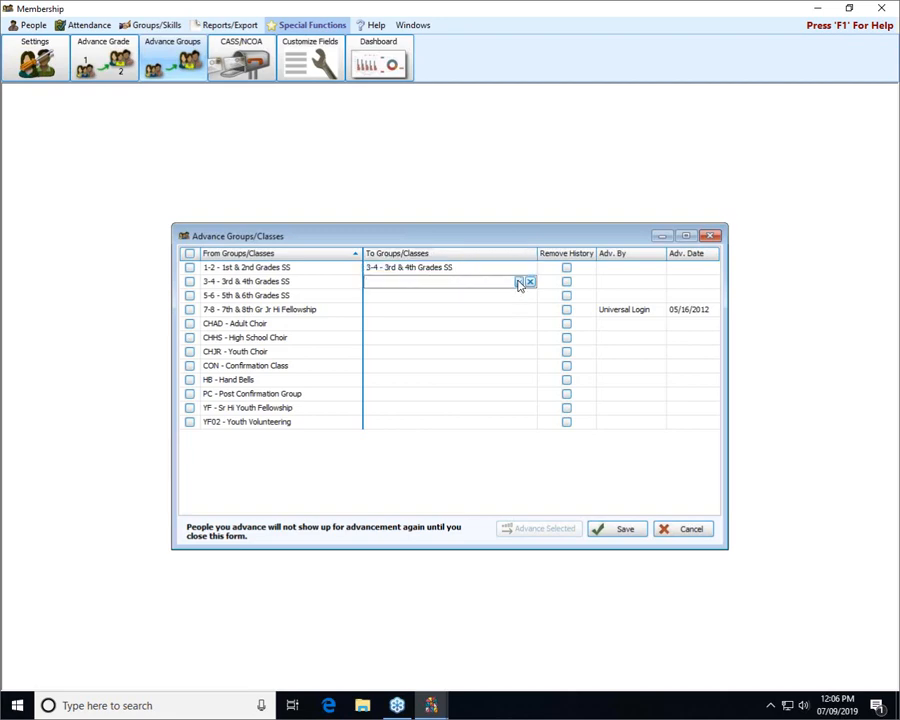
click(518, 282)
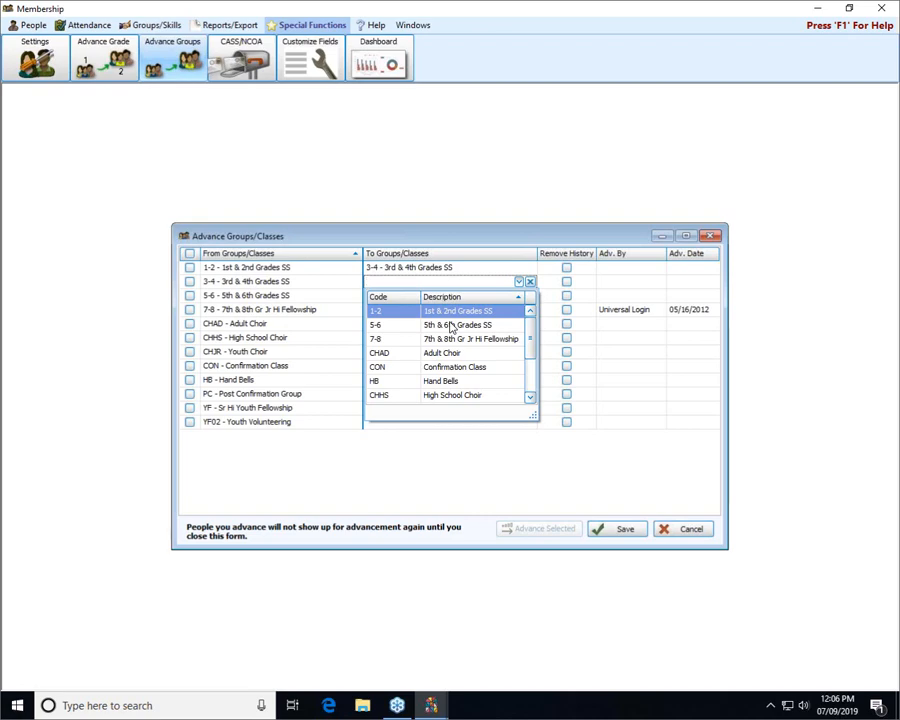
click(451, 327)
click(451, 327)
click(516, 297)
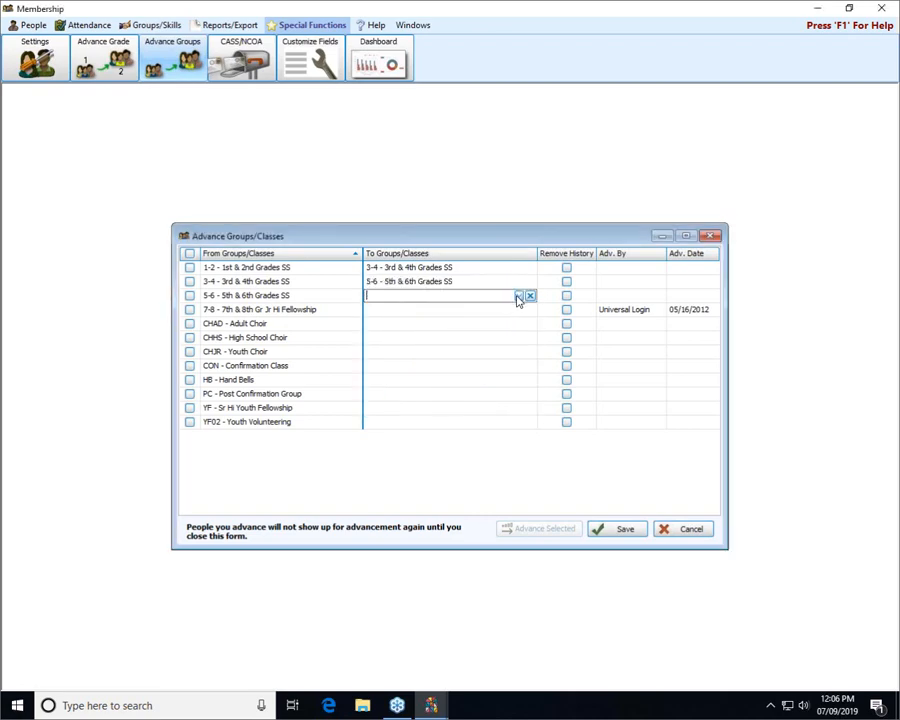
click(518, 296)
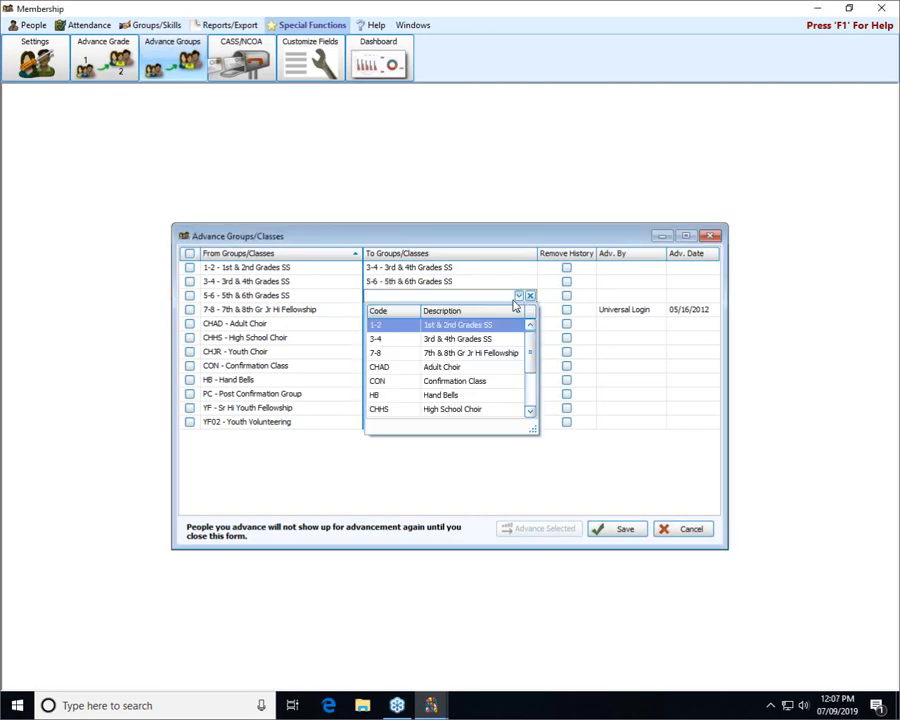
click(461, 355)
click(461, 357)
Set 7-8 Jr Hi Fellowship to advance into YF - Sr Hi Youth Fellowship, found by searching 'sr'
click(518, 310)
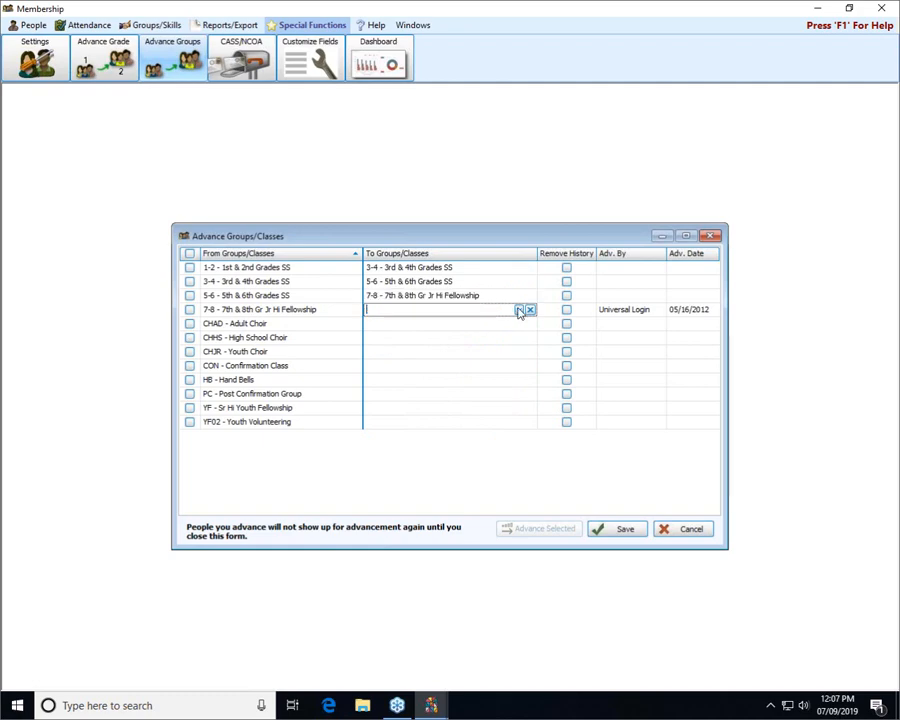
click(518, 310)
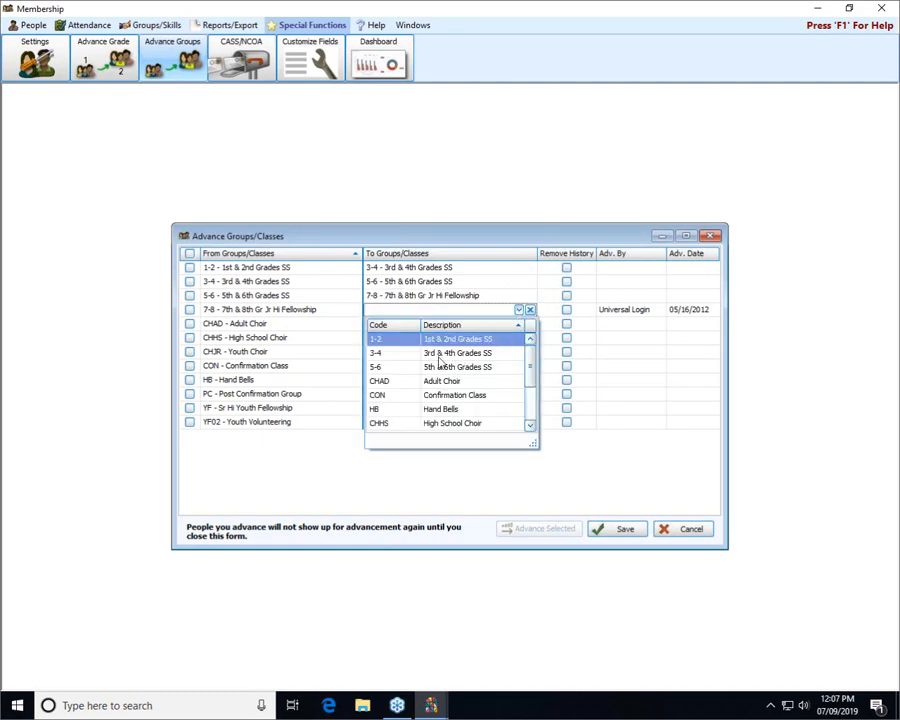
scroll(440, 362, down, 2)
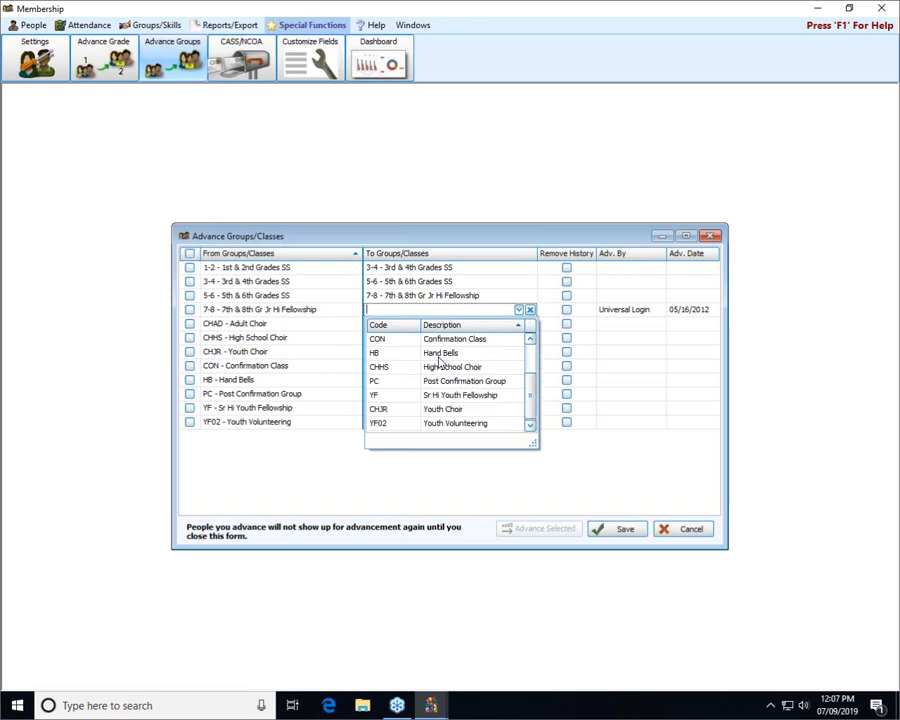
scroll(440, 362, up, 3)
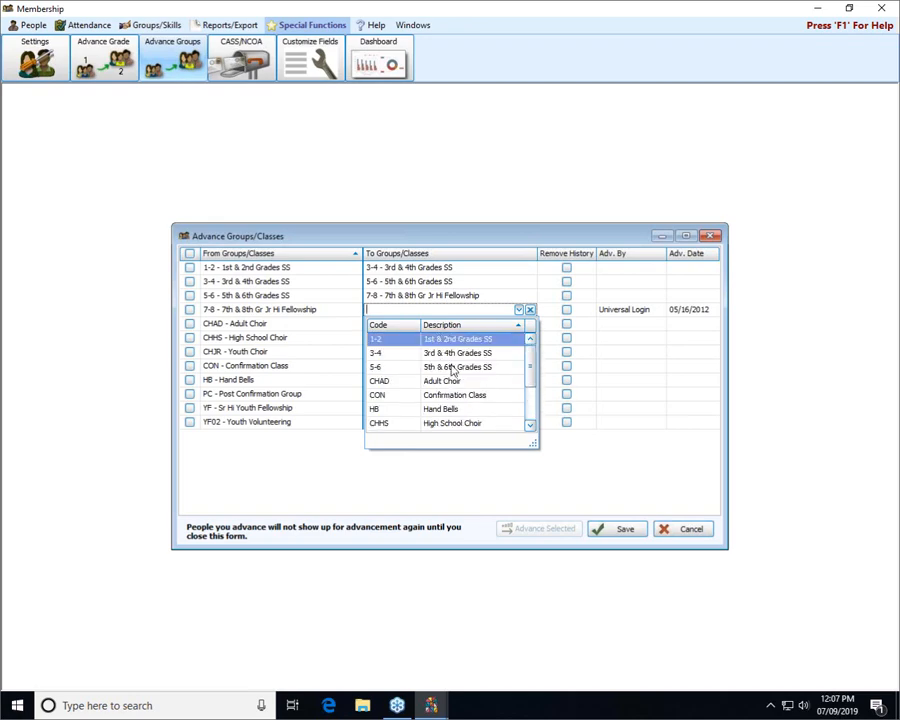
click(425, 338)
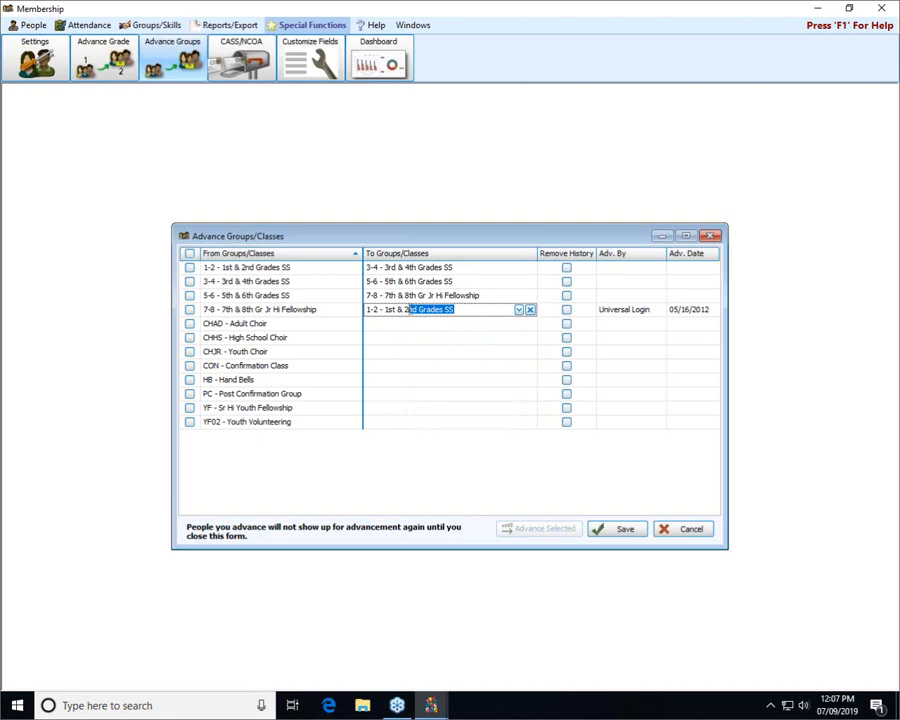
click(530, 313)
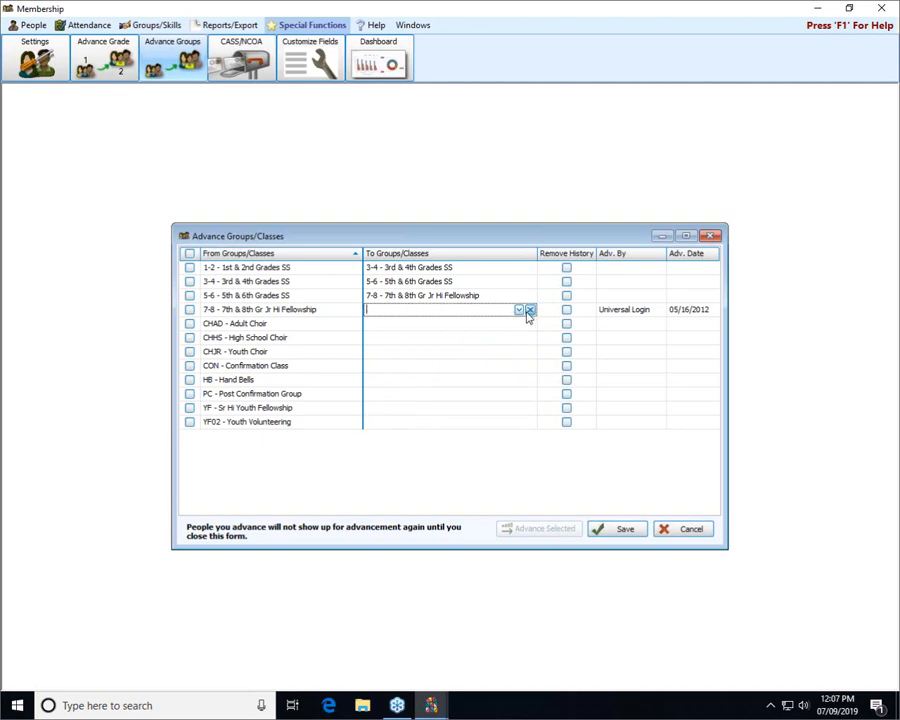
text(se)
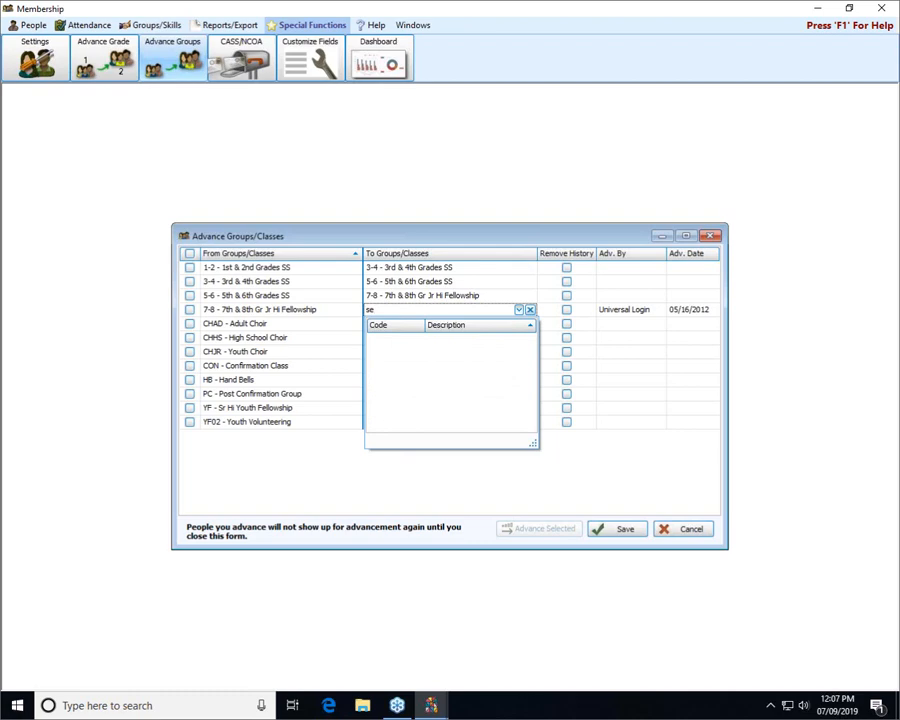
key(BackSpace)
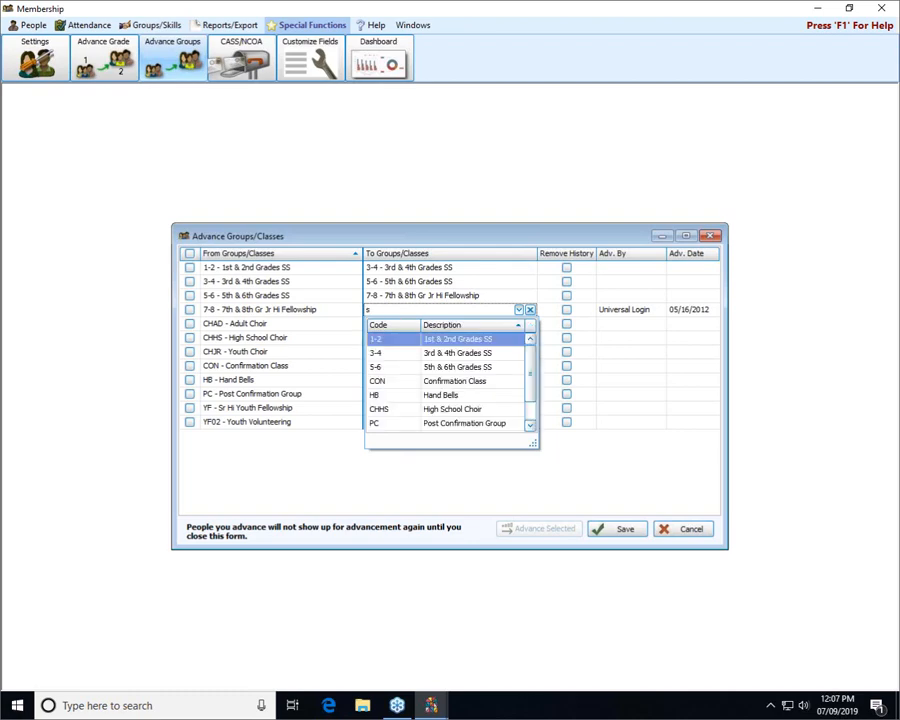
text(s)
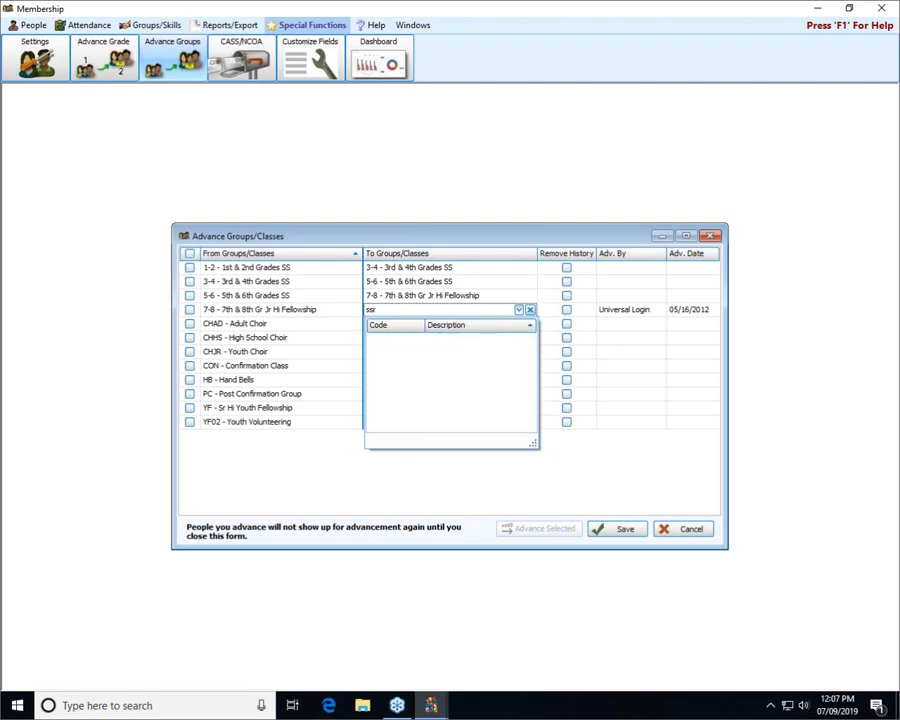
key(BackSpace)
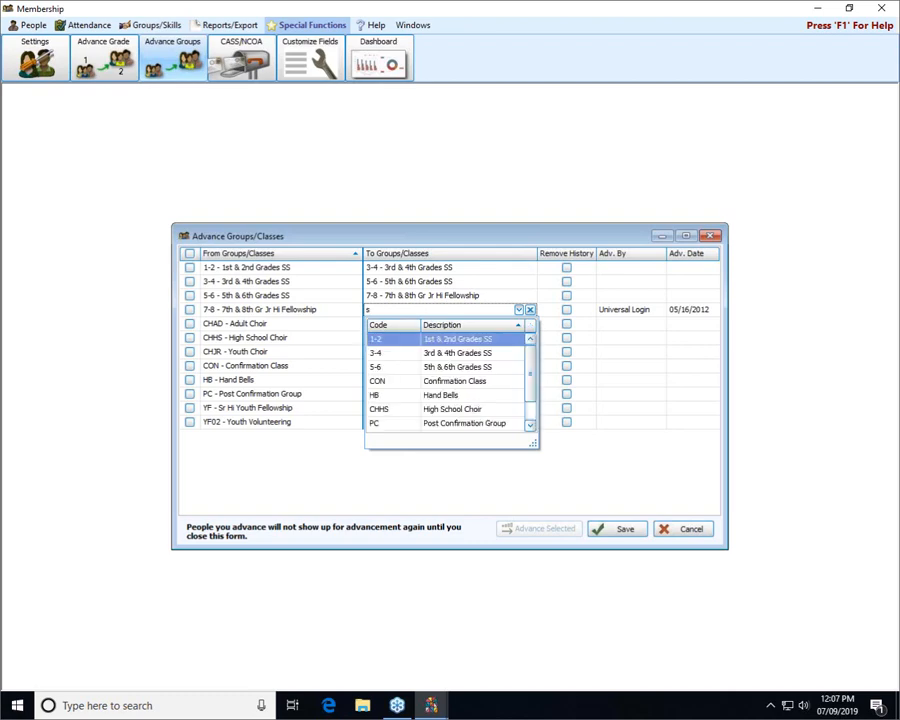
text(r)
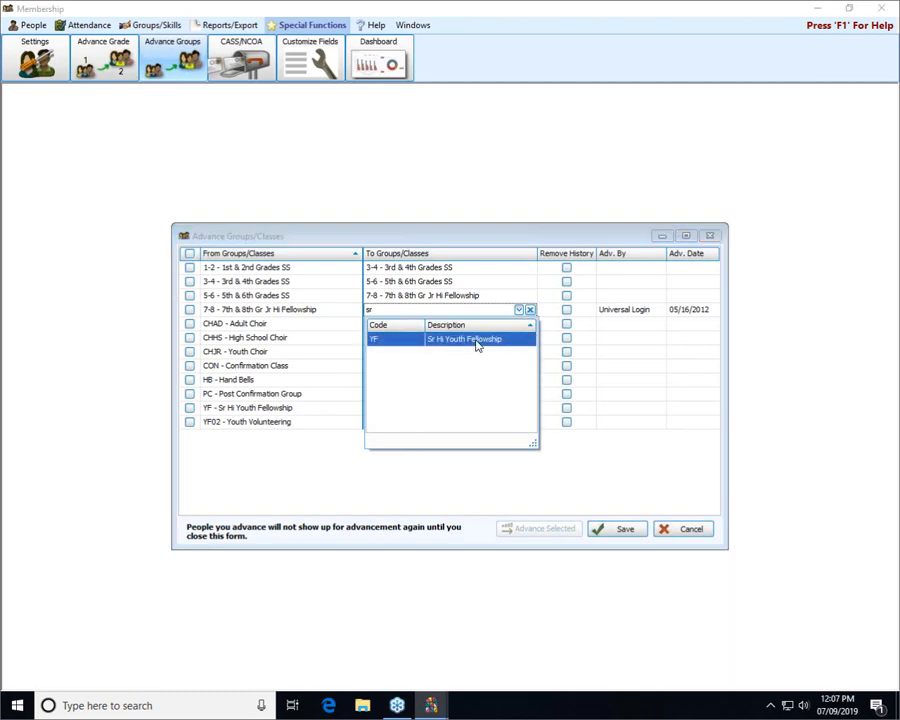
click(476, 344)
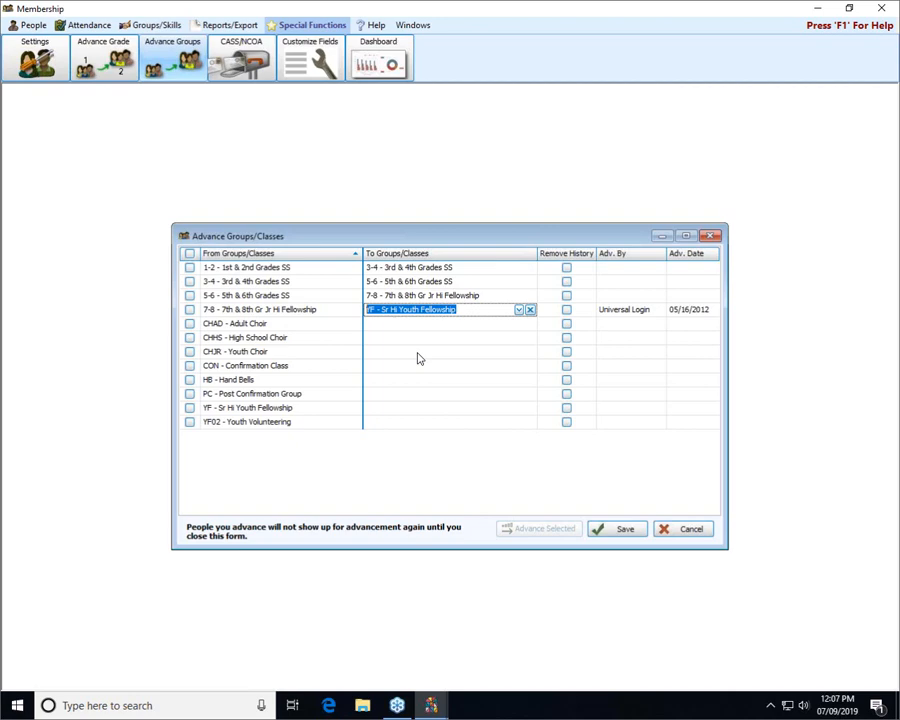
click(190, 256)
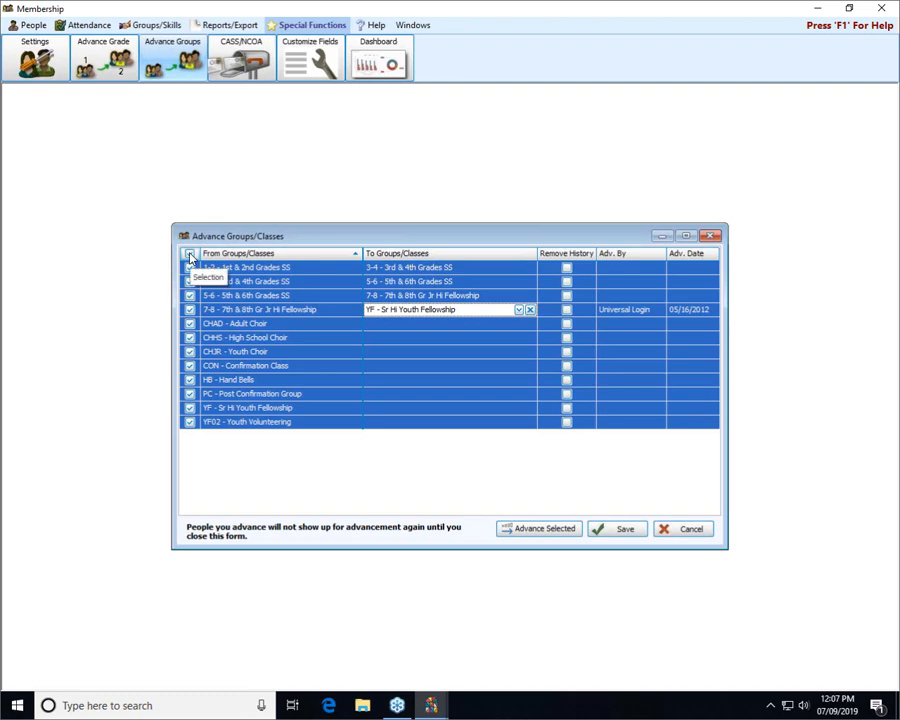
click(190, 256)
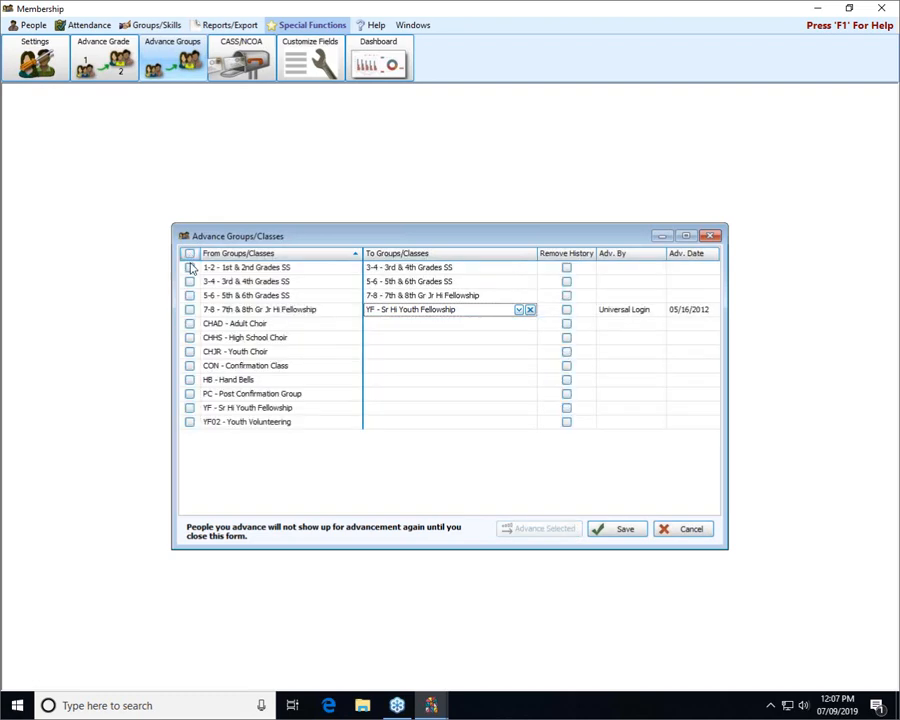
Check the 1-2, 3-4, 5-6 and 7-8 grade group rows for advancement
click(190, 268)
click(190, 282)
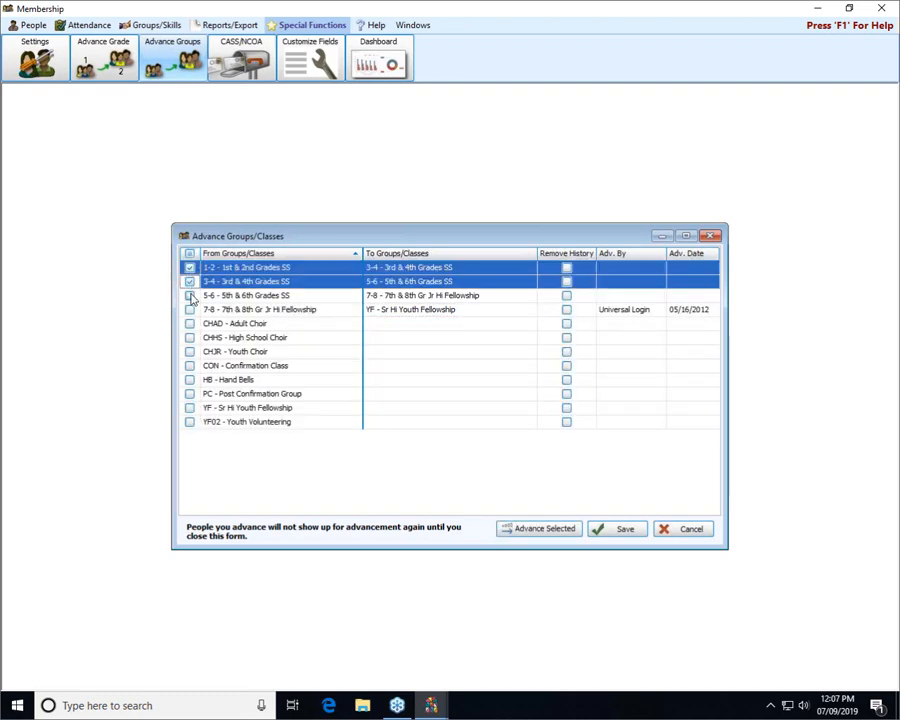
click(190, 296)
click(190, 310)
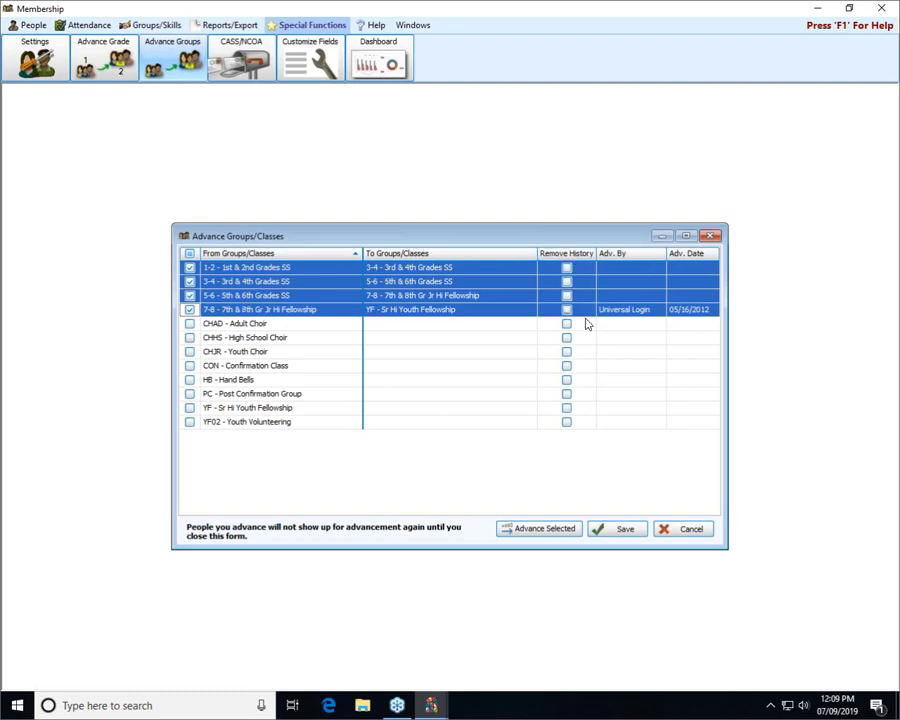
Save the group destinations, re-check the four grade groups, and run Advance Selected
click(603, 531)
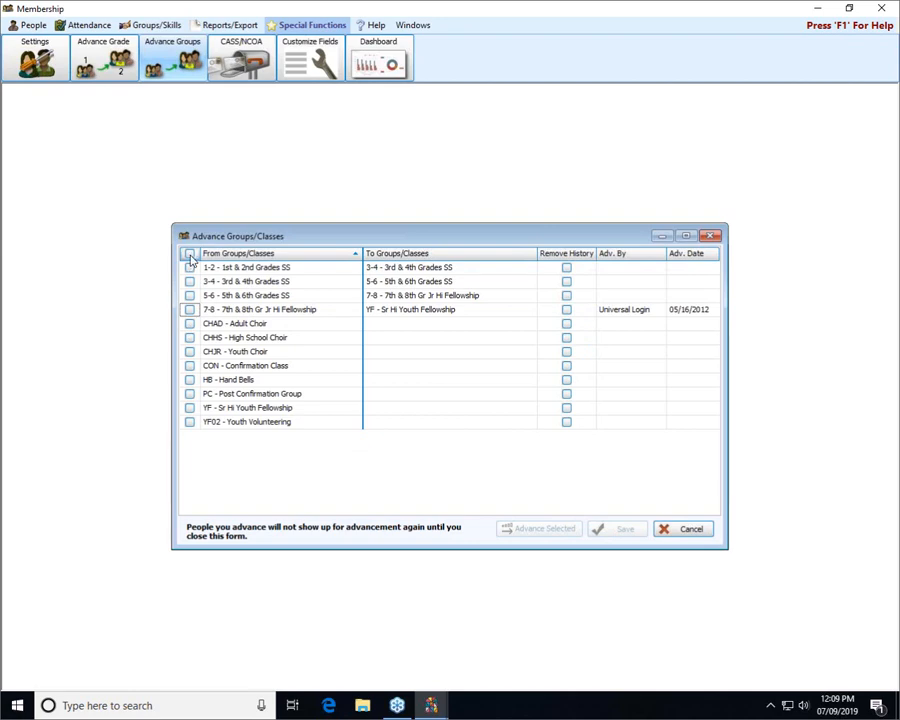
click(190, 268)
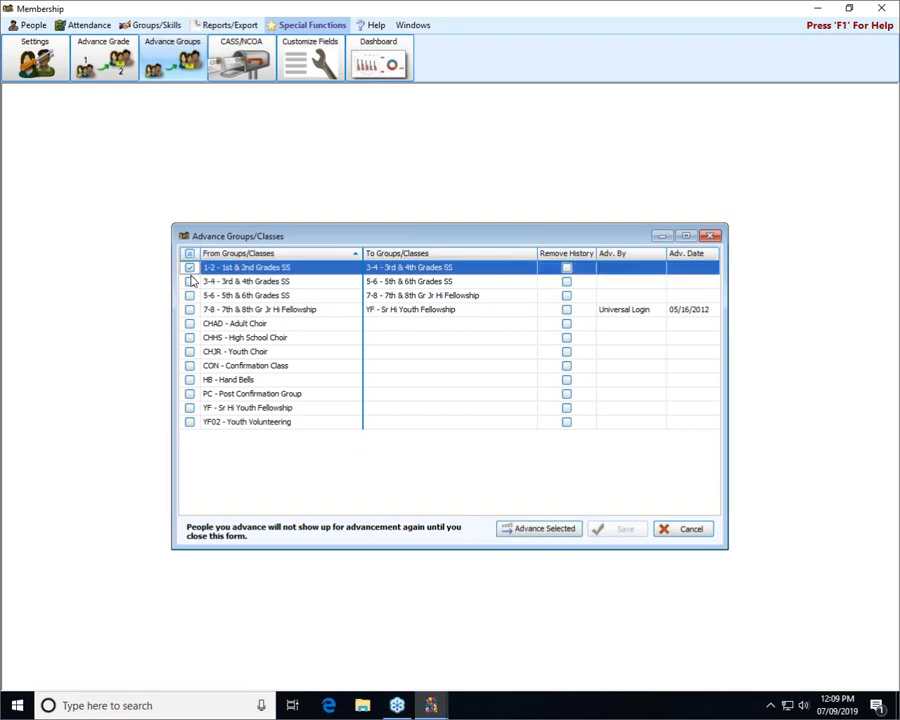
click(190, 282)
click(190, 296)
click(190, 310)
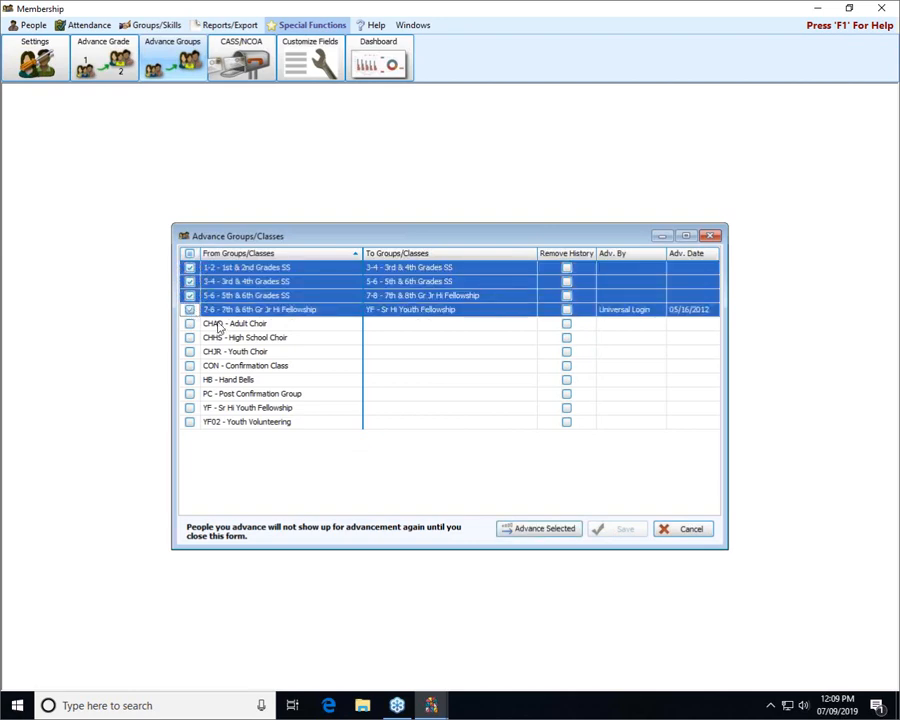
click(545, 529)
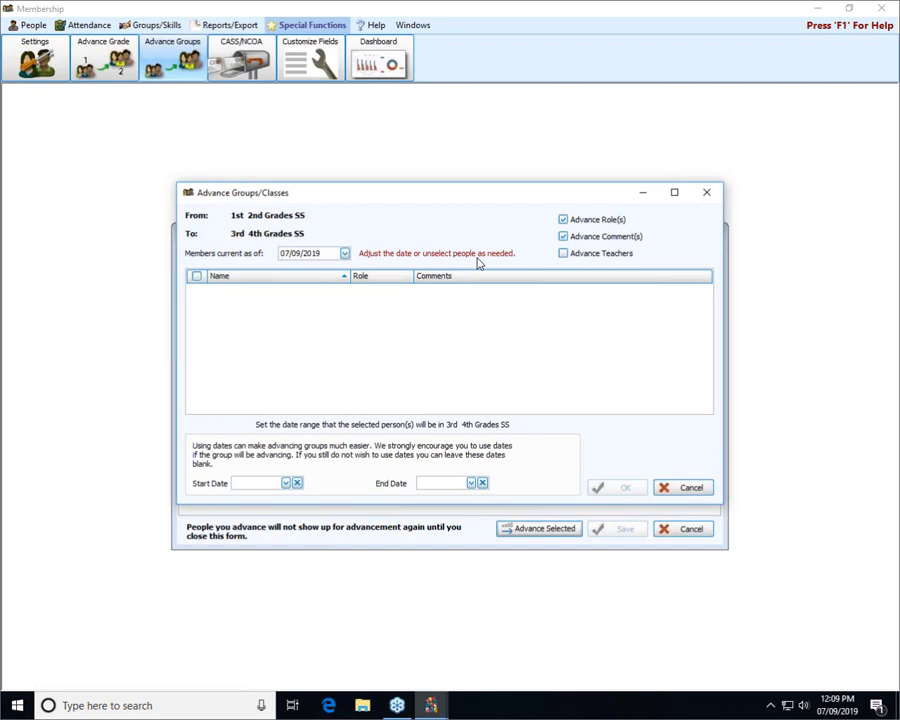
Confirm the empty 1st & 2nd Grades SS advancement with OK
click(686, 490)
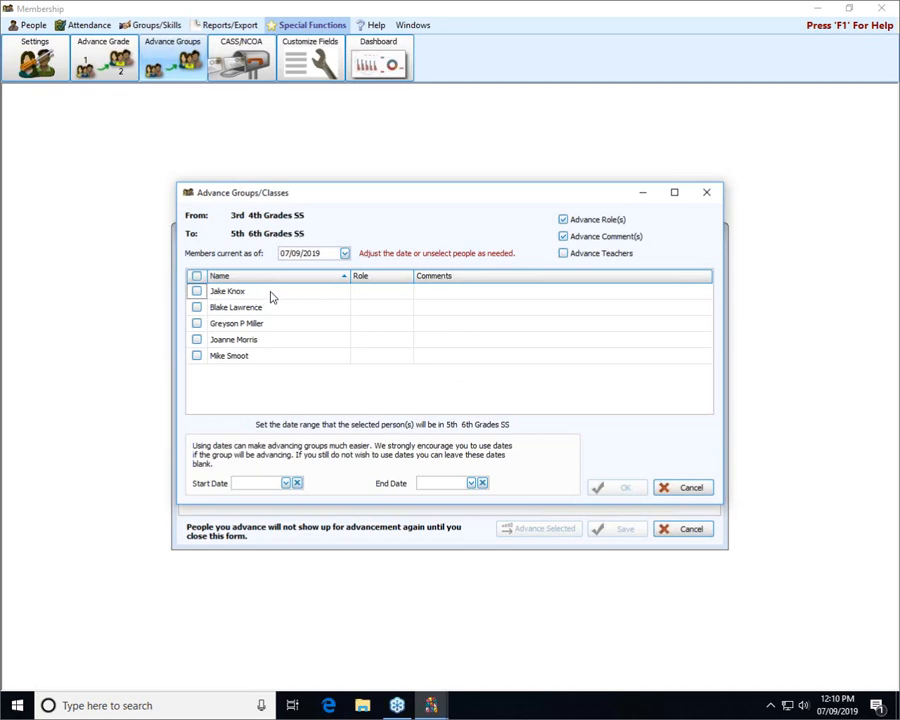
Check the first, third and fifth 3rd & 4th Grades SS members to advance, keeping Advance Role(s)
click(197, 292)
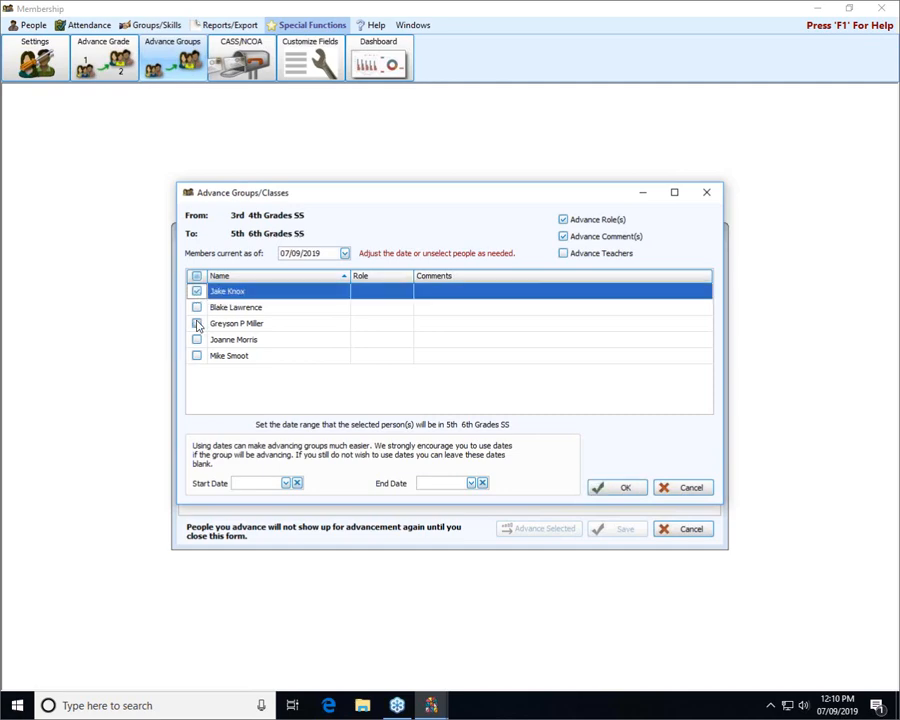
click(197, 323)
click(197, 357)
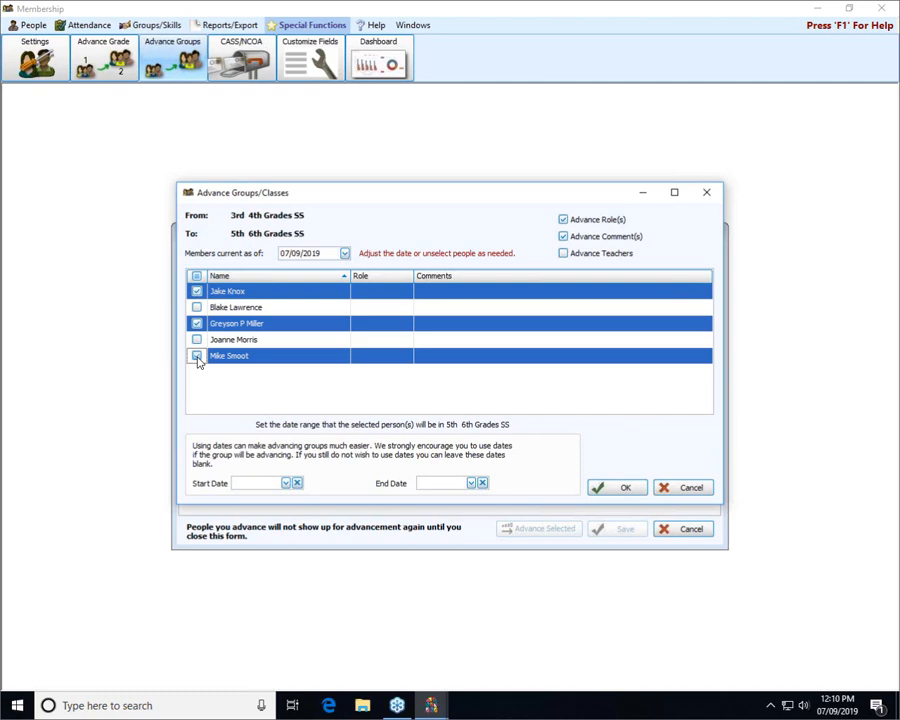
click(197, 356)
click(621, 221)
click(613, 490)
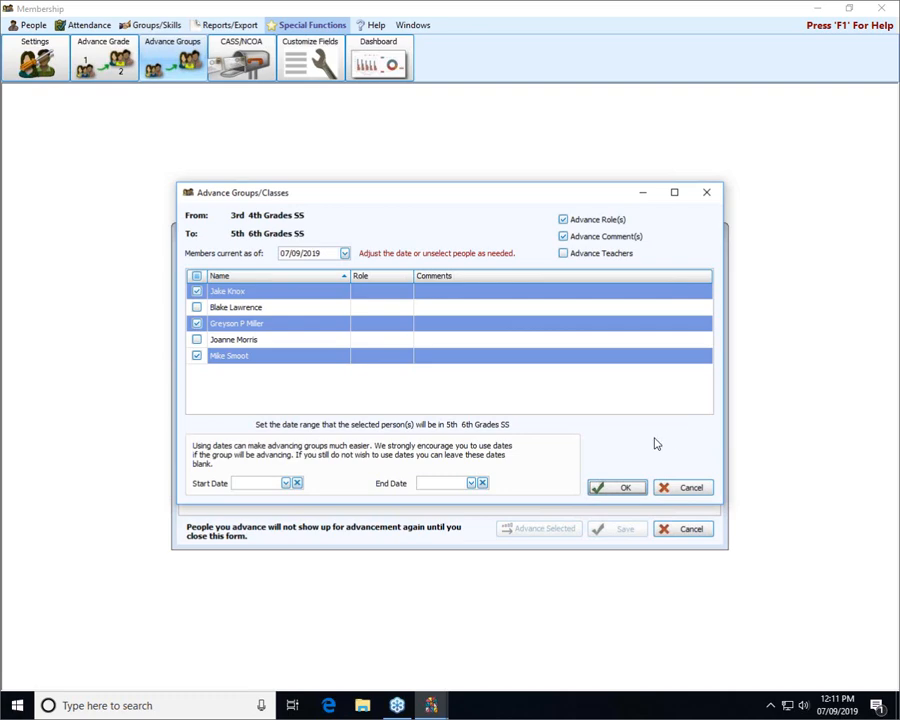
Date the 5th & 6th Grades SS advancement 07/31/2019 to 07/31/2020 and submit it
click(624, 487)
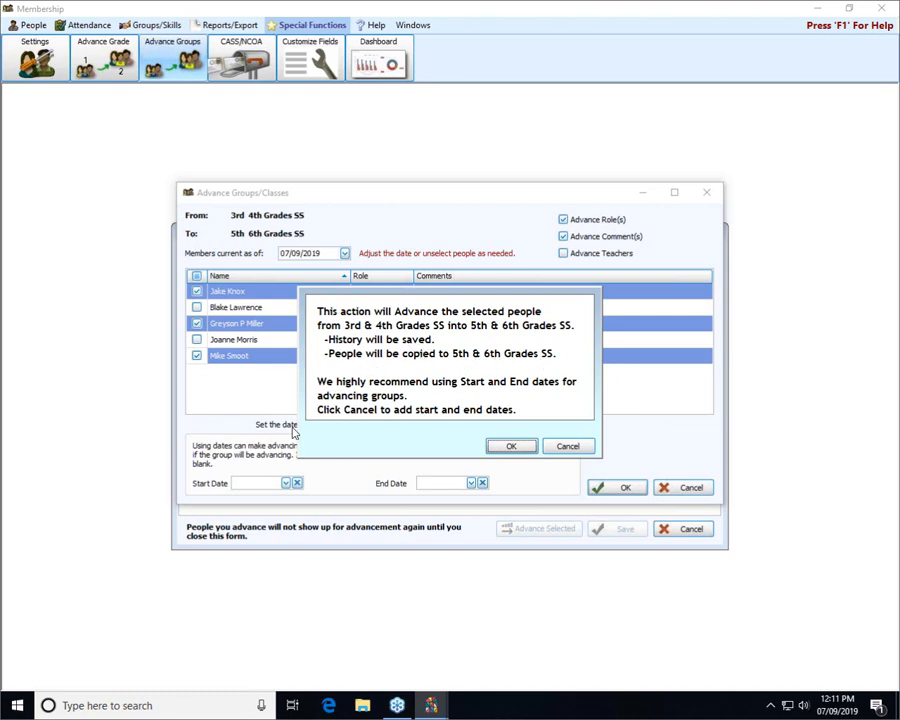
click(573, 448)
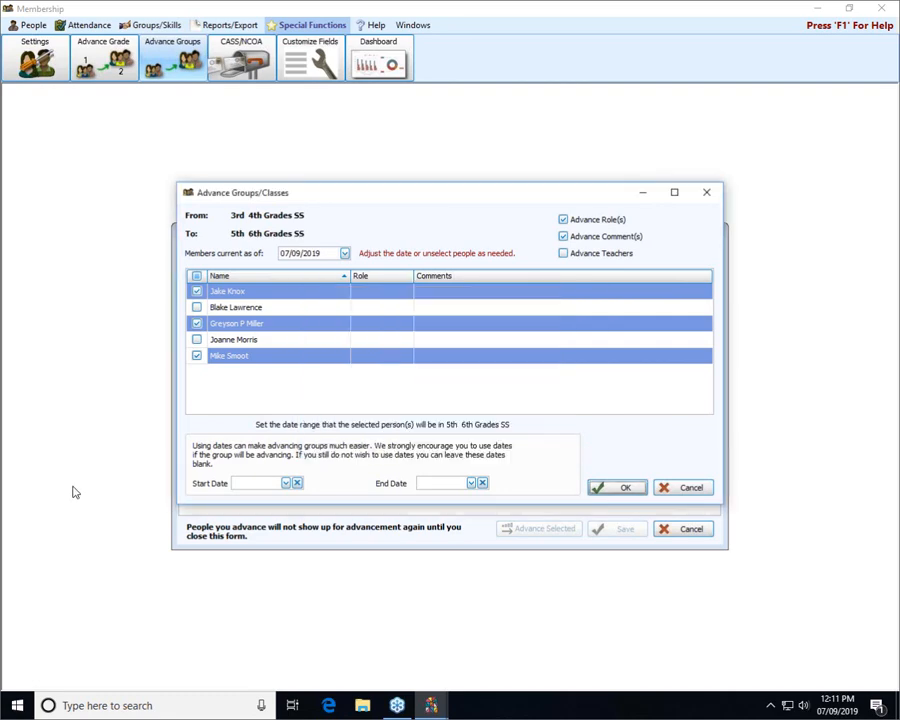
click(287, 483)
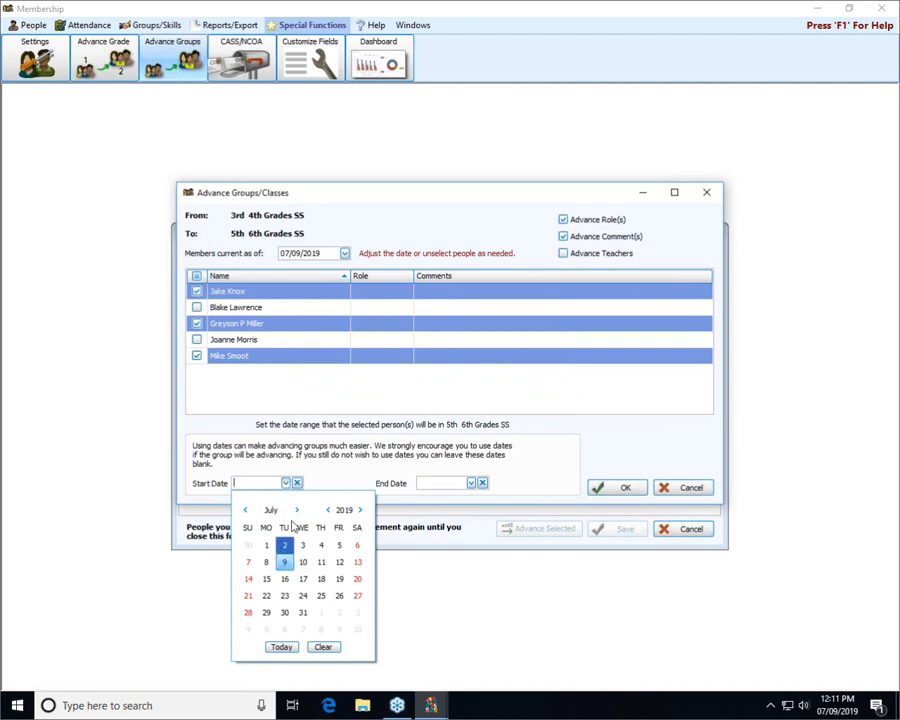
click(303, 612)
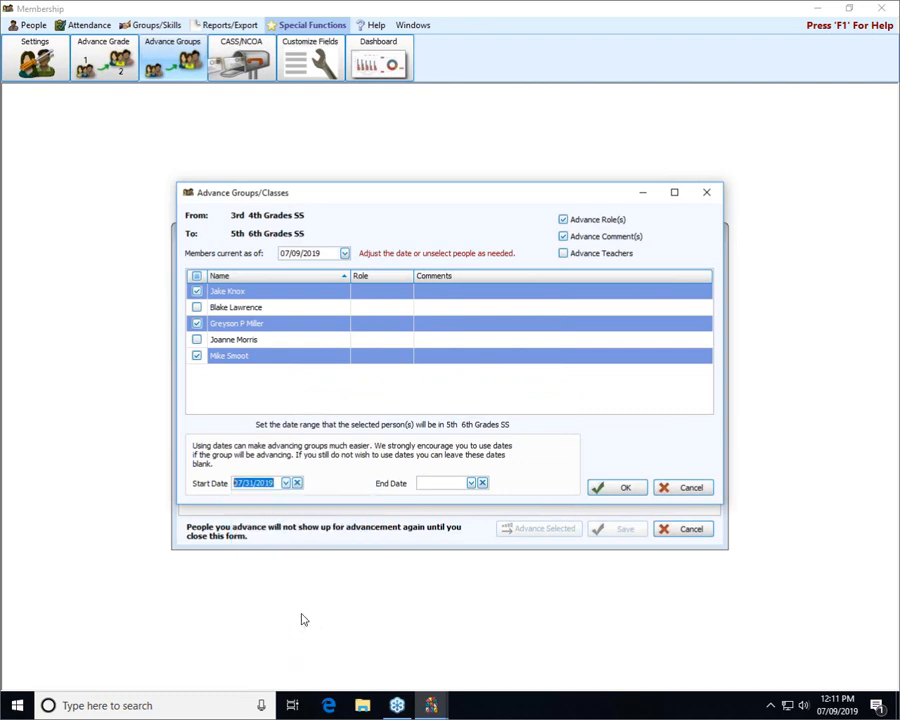
click(471, 483)
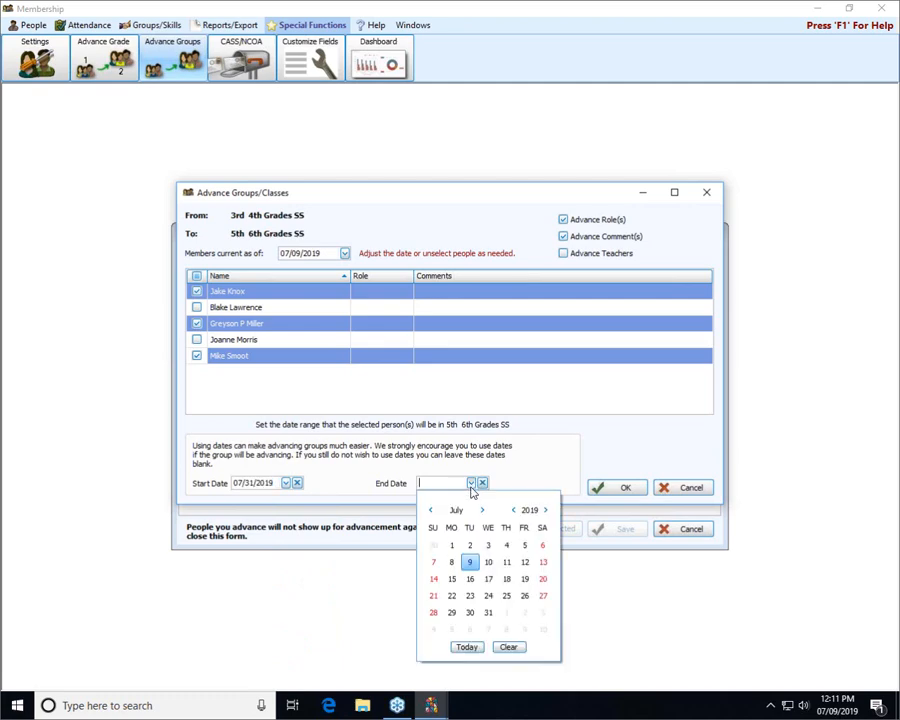
click(545, 511)
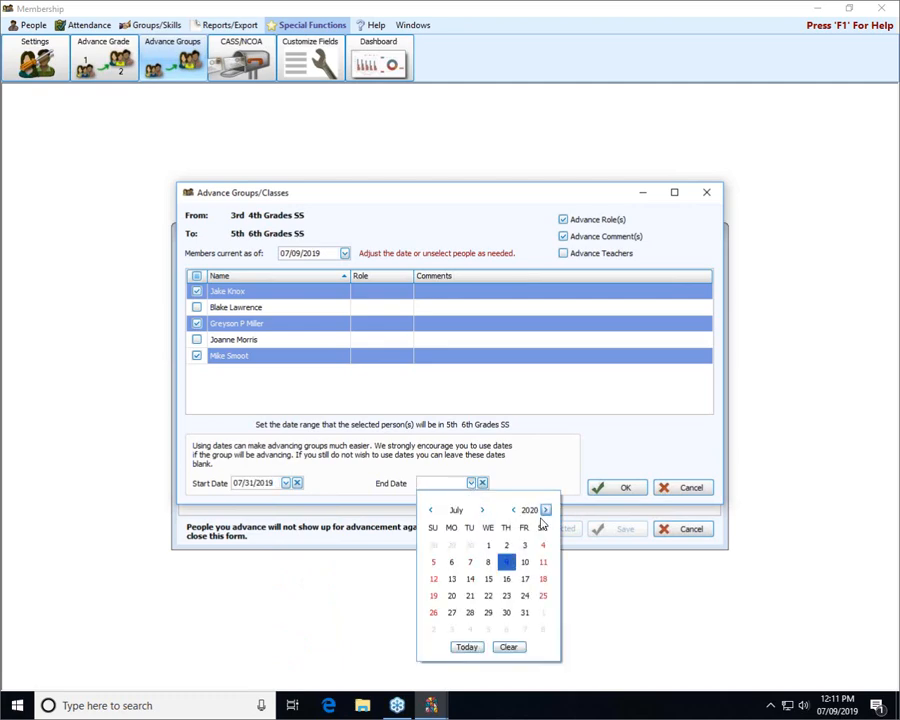
click(524, 613)
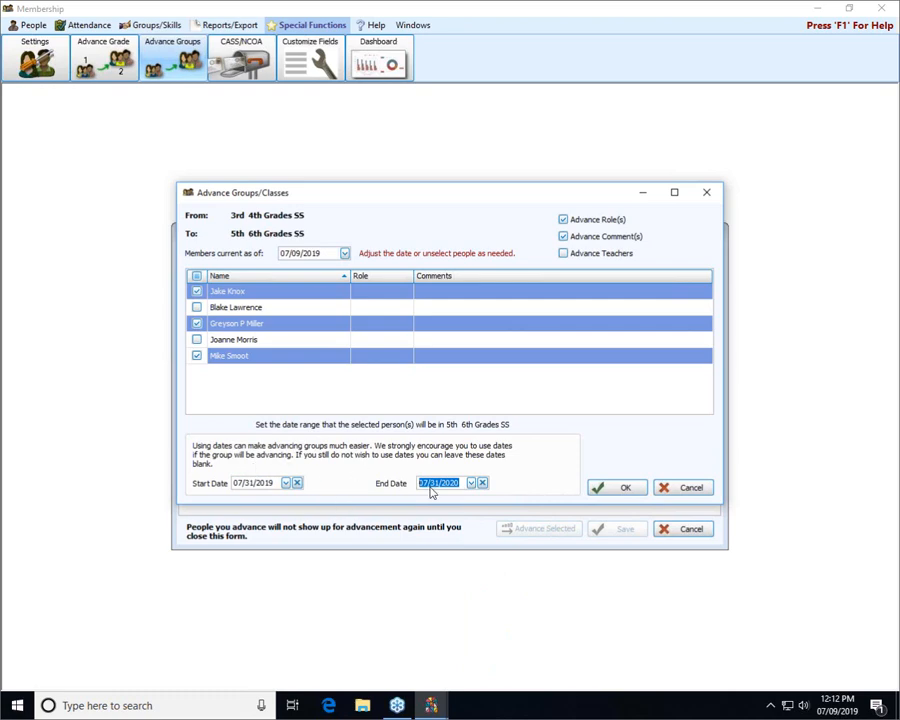
click(615, 488)
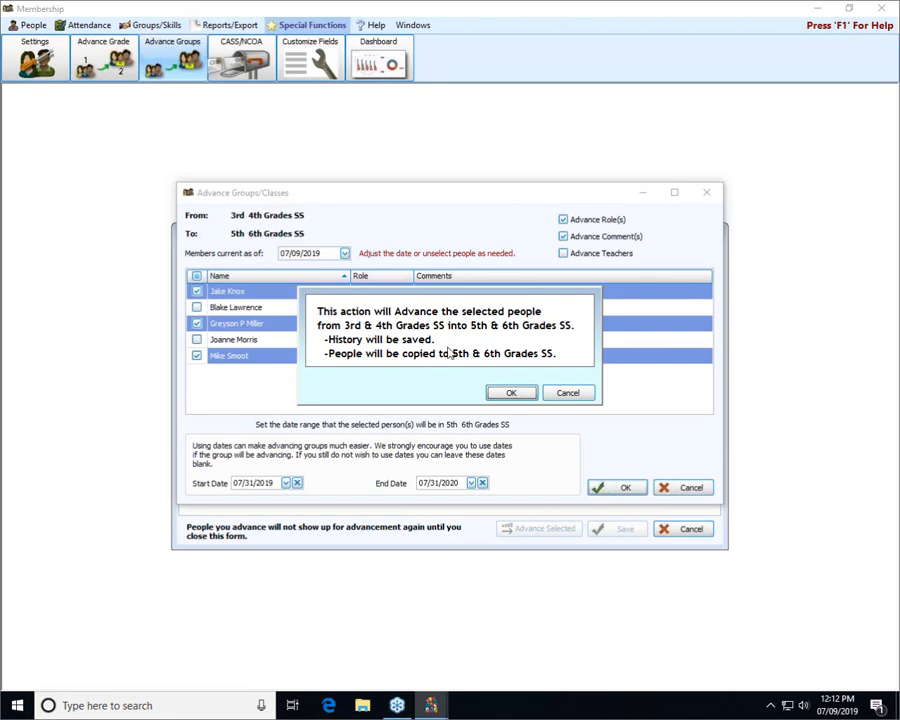
Confirm moving the three checked 3rd & 4th Grades SS members into 5th & 6th Grades SS
click(510, 393)
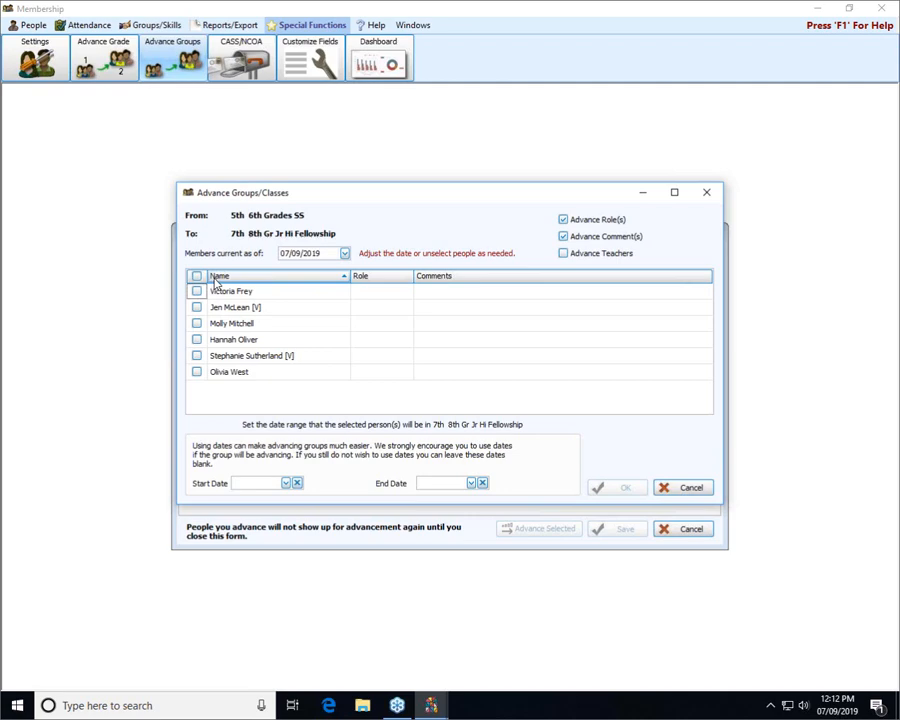
Select all six 5th & 6th Grades SS members and advance them into 7th & 8th Gr Jr Hi Fellowship
click(196, 277)
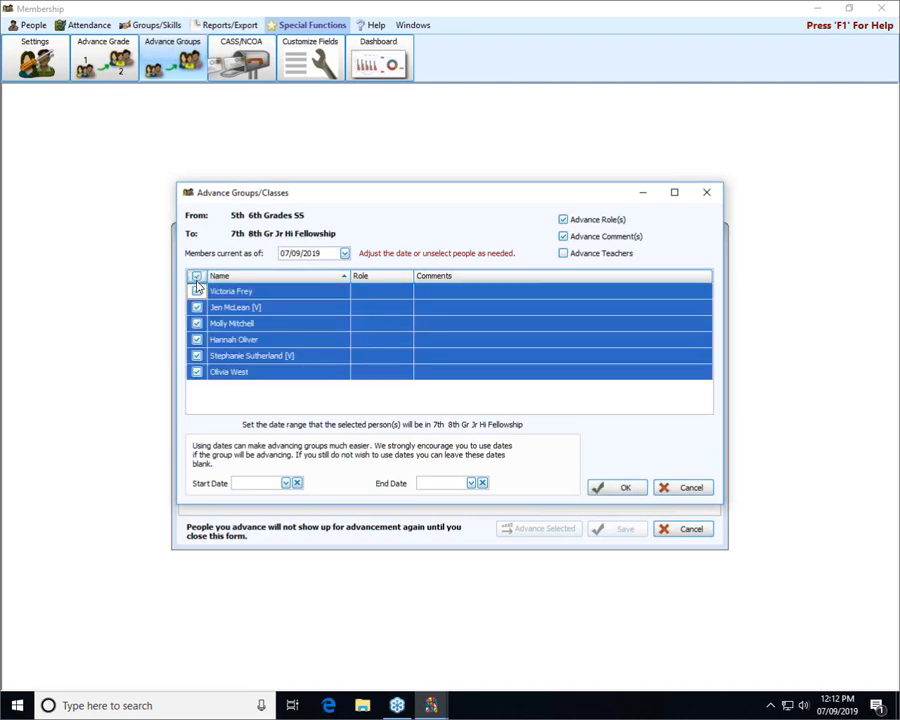
click(628, 488)
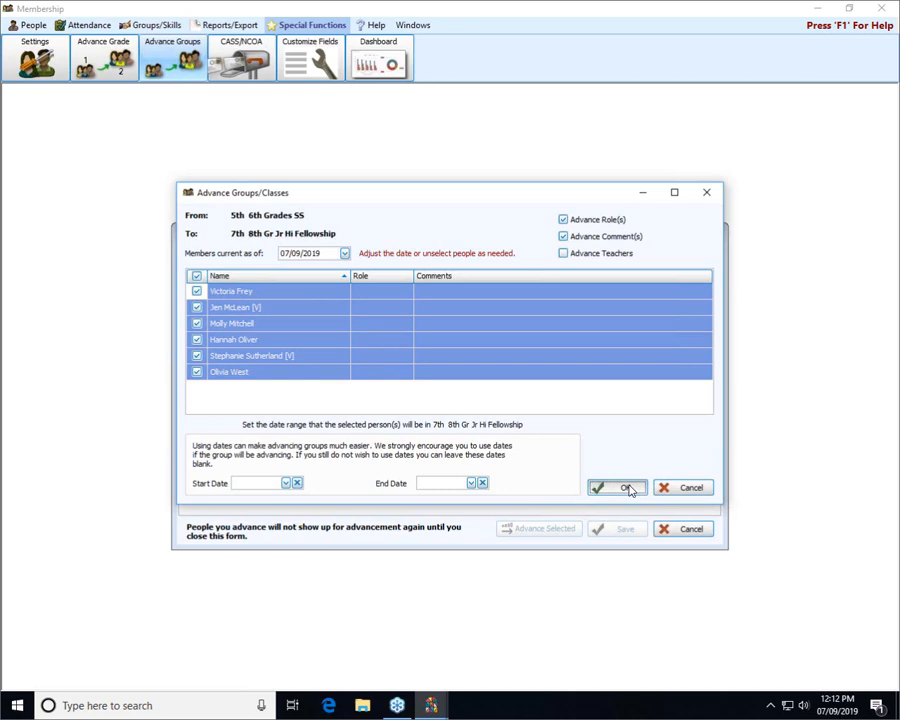
click(628, 488)
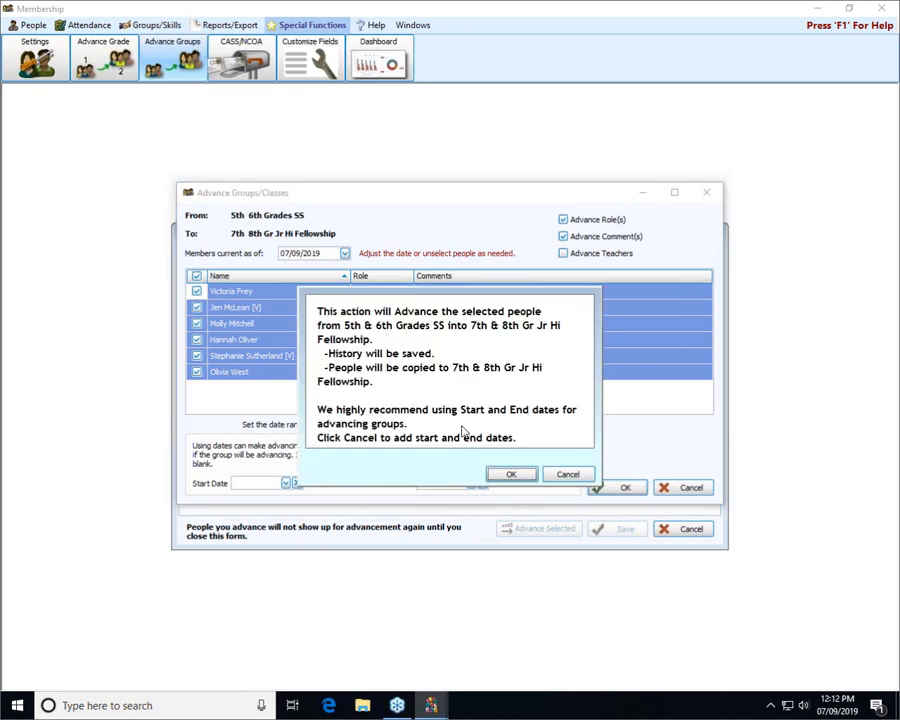
click(518, 476)
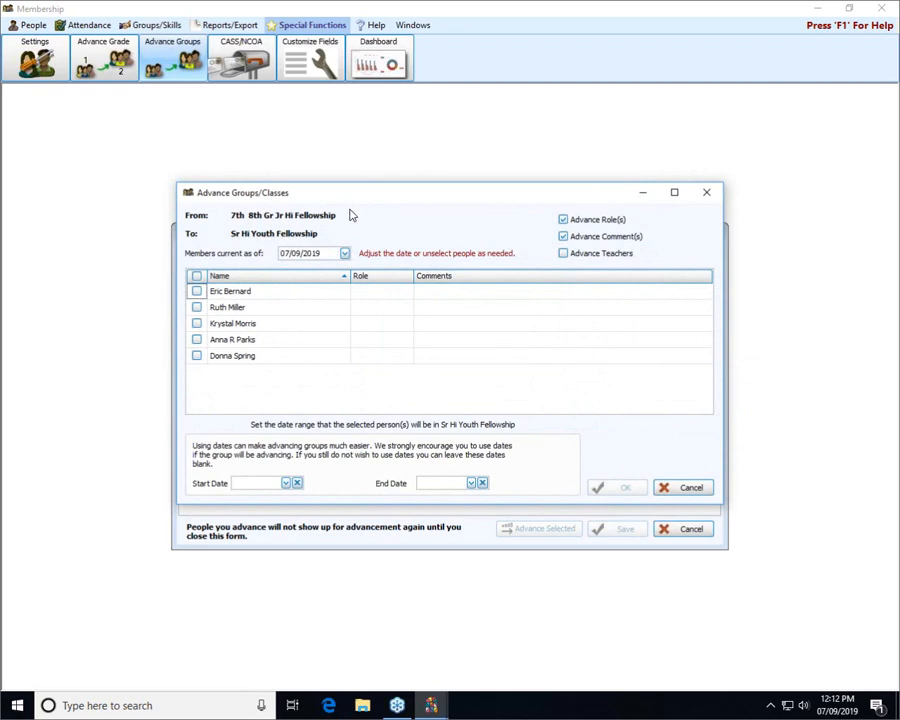
Advance all five Jr Hi Fellowship members into Sr Hi Youth Fellowship, then close the Advance Groups/Classes window
click(197, 278)
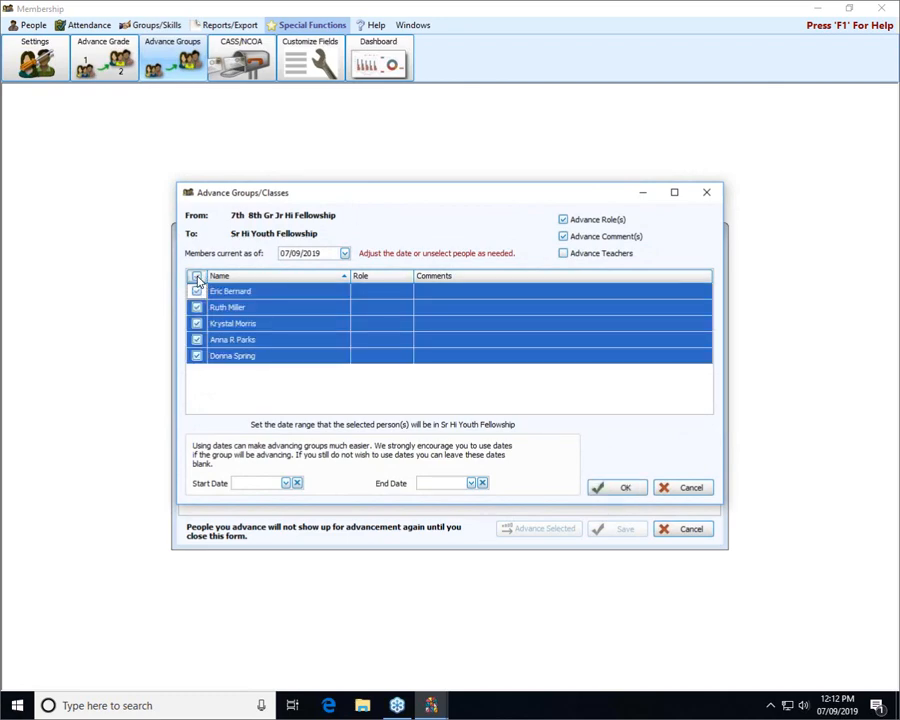
click(624, 491)
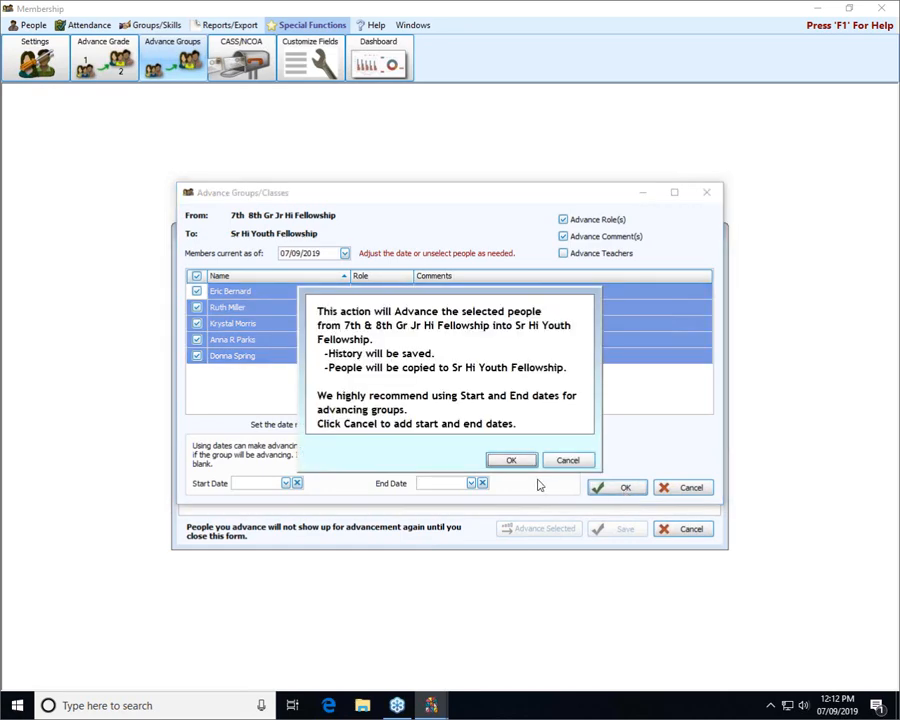
click(517, 460)
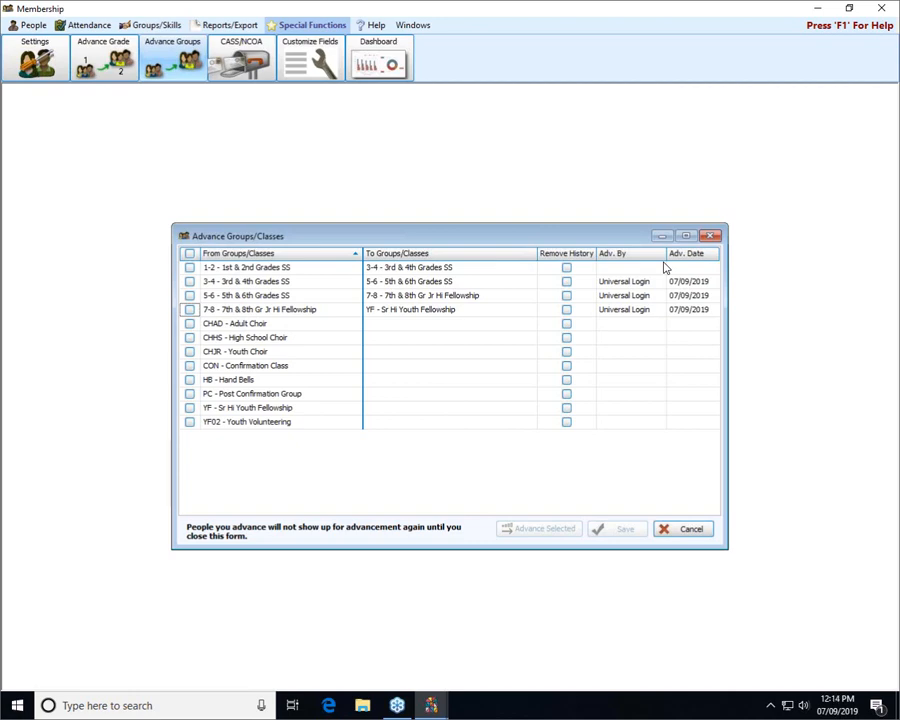
click(710, 237)
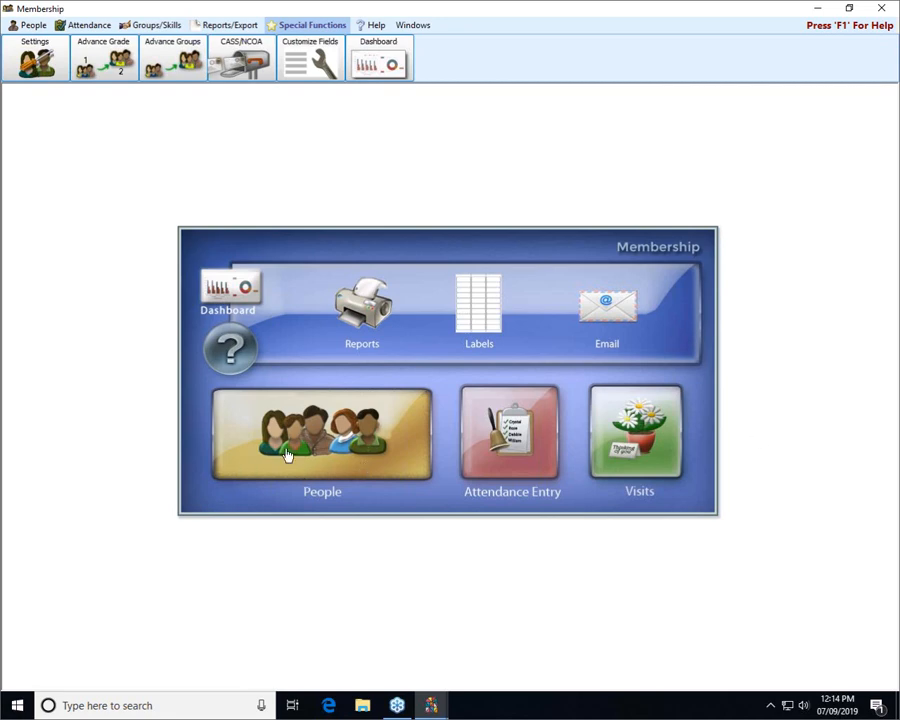
Open People records, showing a visitor's individual record with its Individual Fields
click(316, 445)
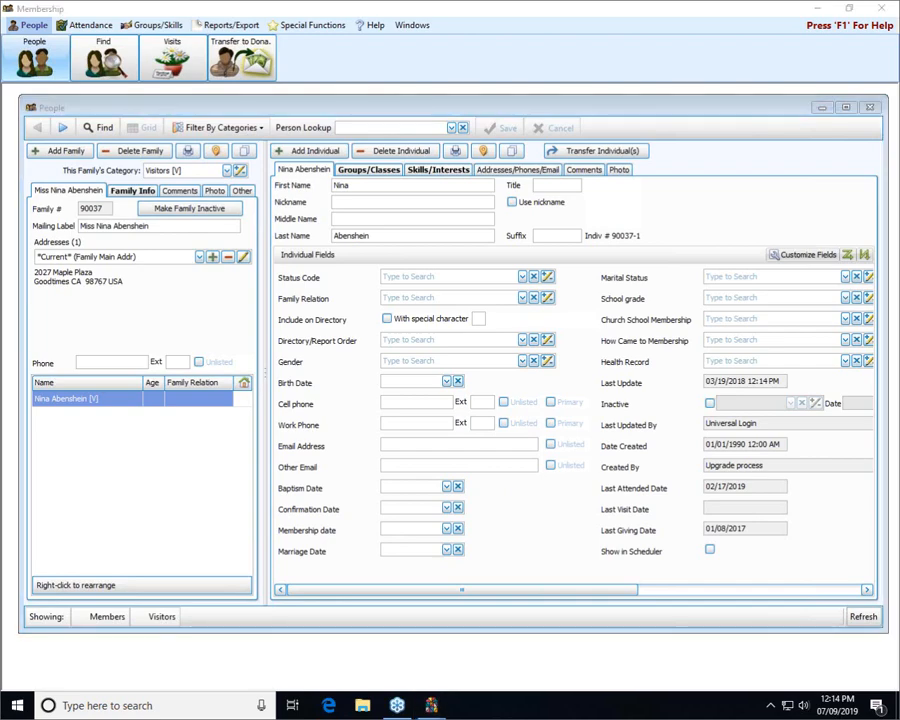
mouse_move(788, 287)
mouse_down()
mouse_move(548, 278)
mouse_move(640, 312)
mouse_move(760, 300)
mouse_move(768, 286)
mouse_move(776, 293)
mouse_up()
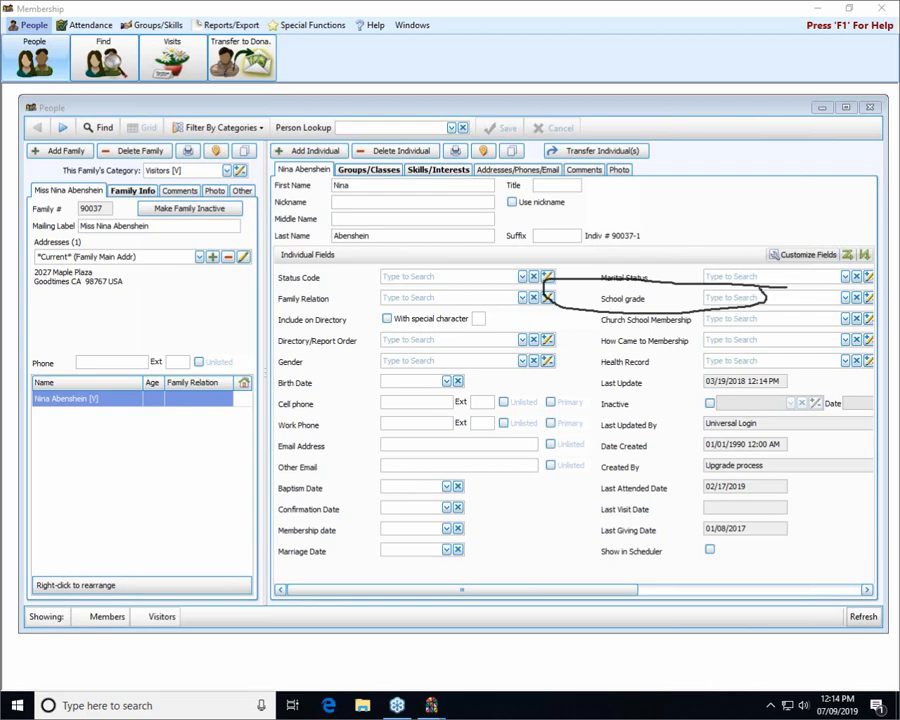
Browse the School grade choices, Kindergarten through Grade 12 to High School Graduate
key(Escape)
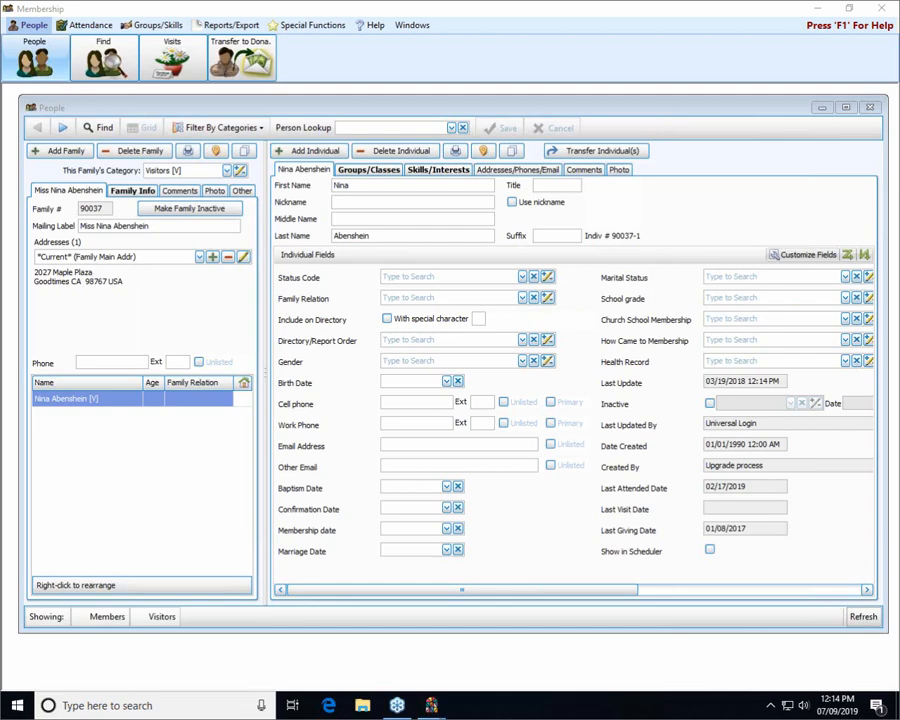
click(845, 300)
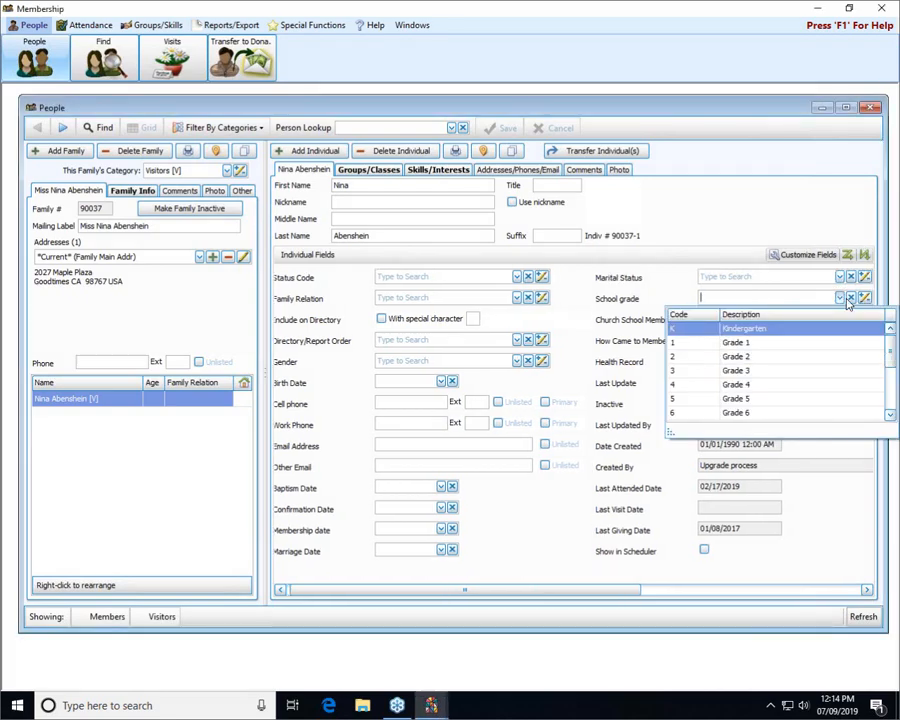
click(855, 593)
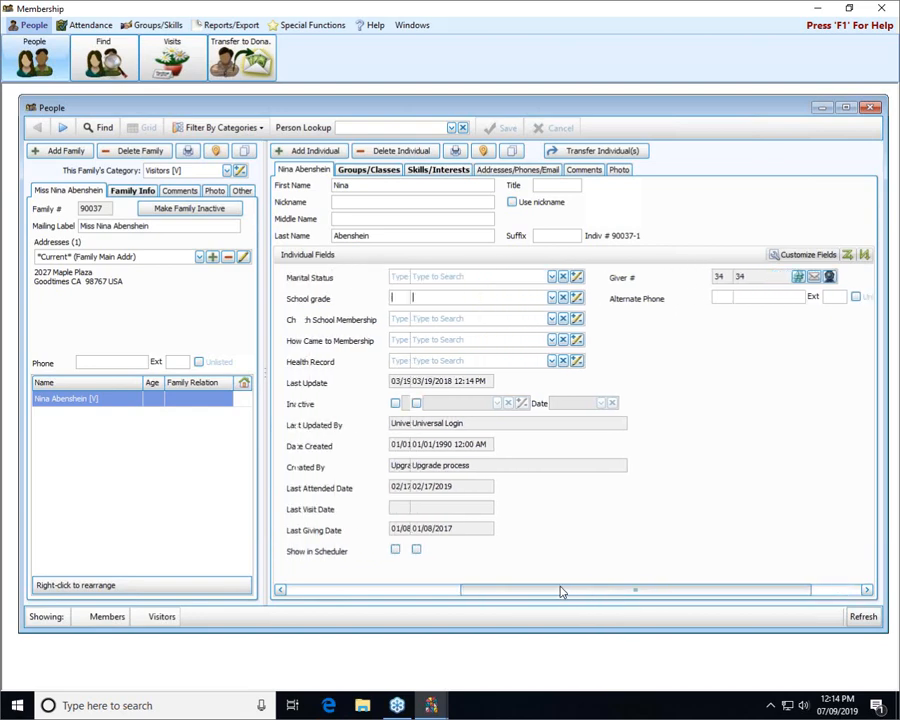
click(604, 299)
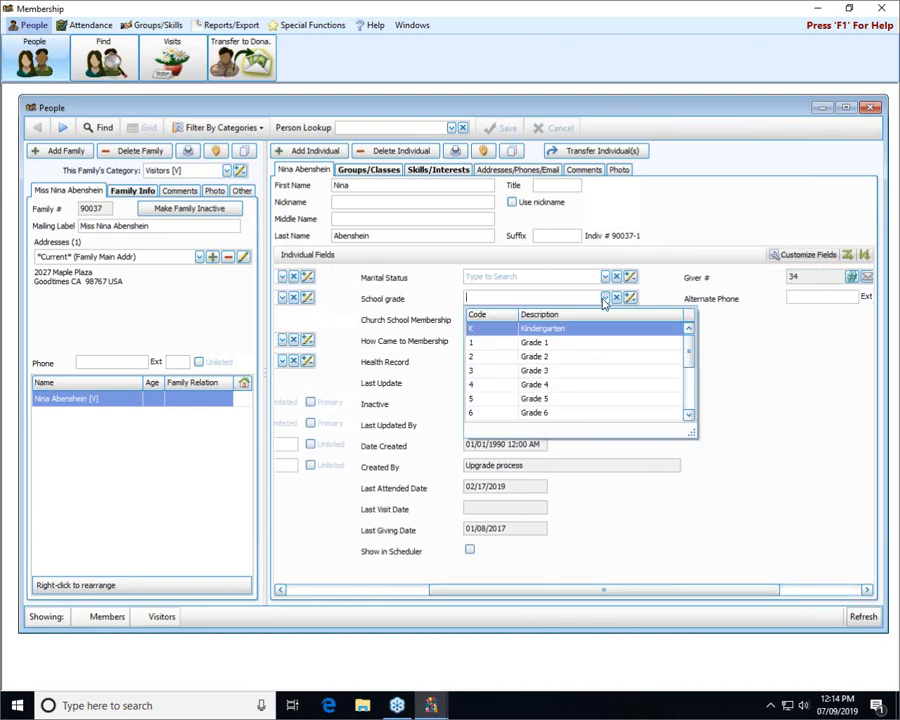
scroll(604, 340, down, 3)
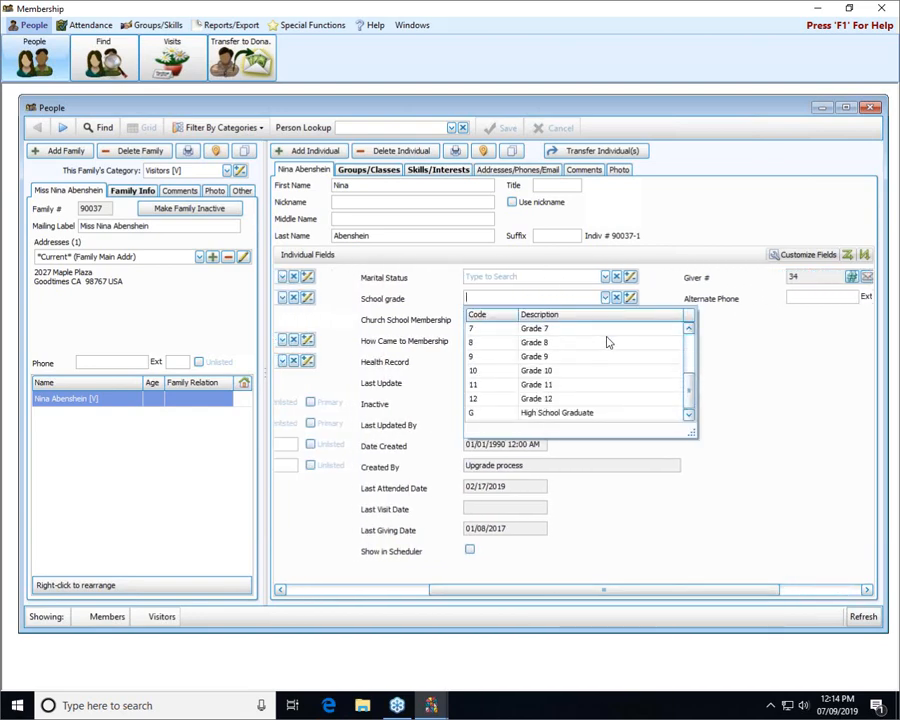
scroll(606, 342, up, 3)
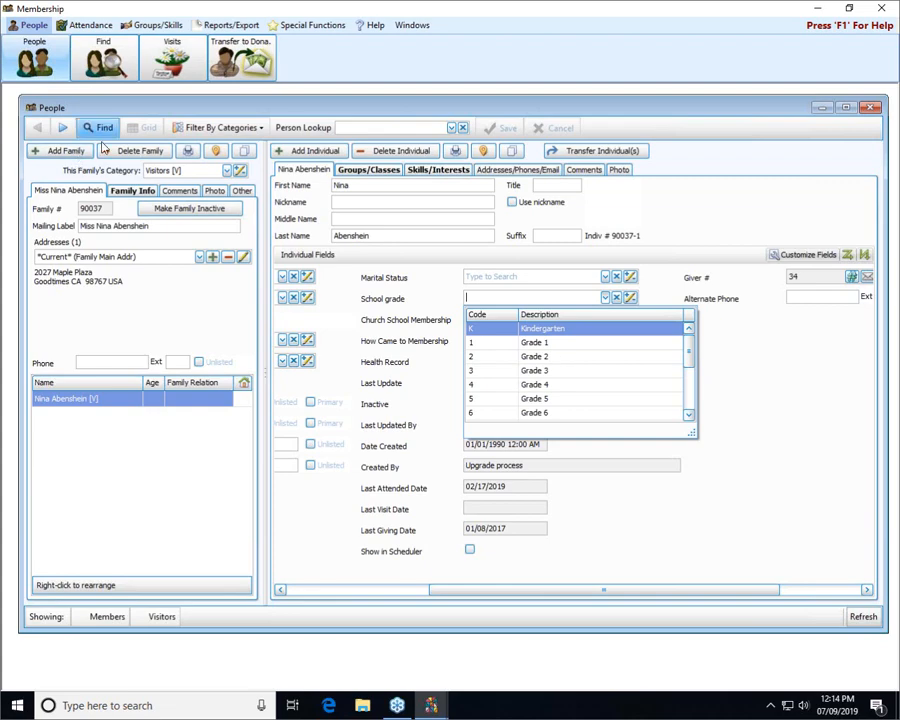
Step through records to the next family and check its children's grades, Grade 9 and Grade 11
click(62, 128)
click(62, 128)
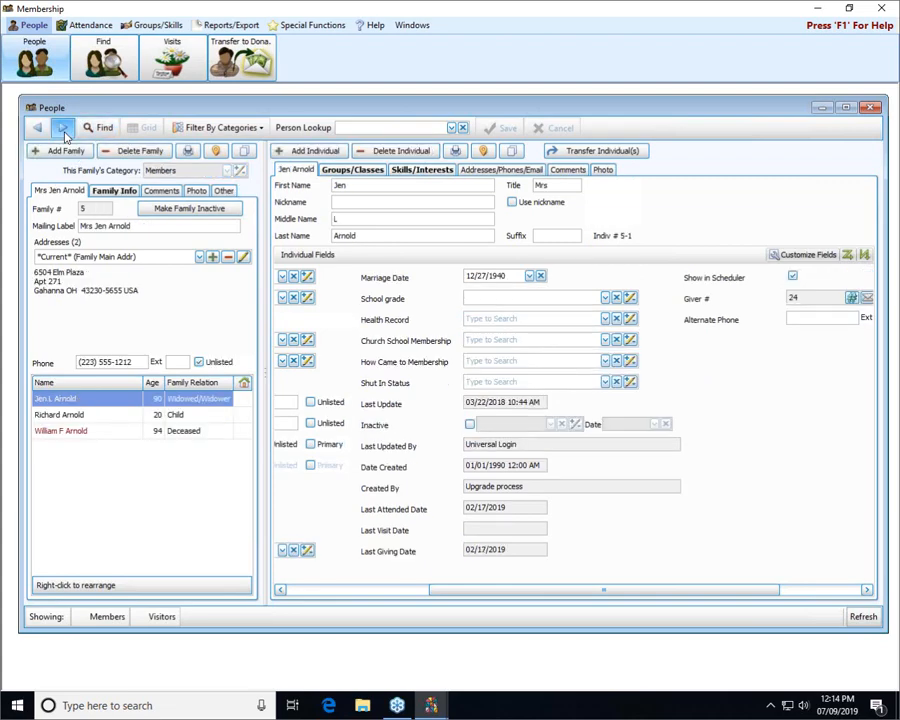
click(62, 128)
click(38, 127)
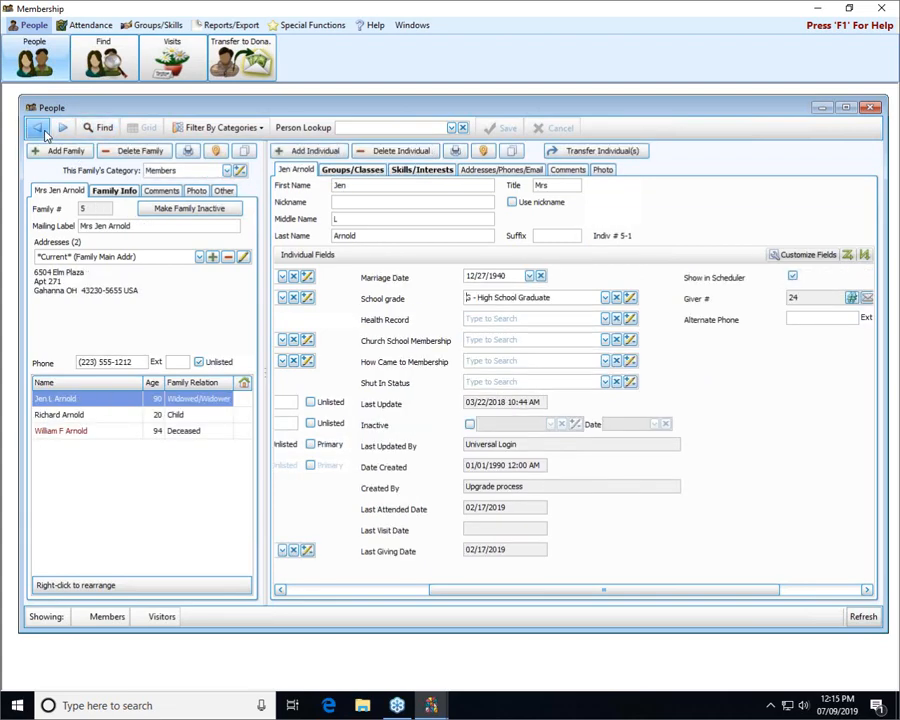
click(64, 128)
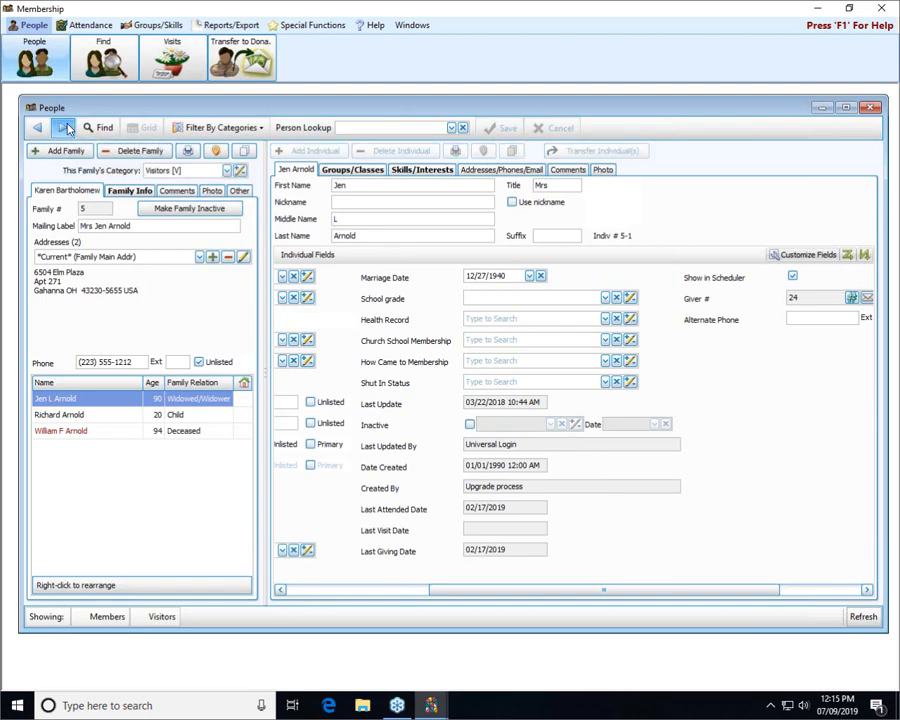
click(64, 128)
click(64, 128)
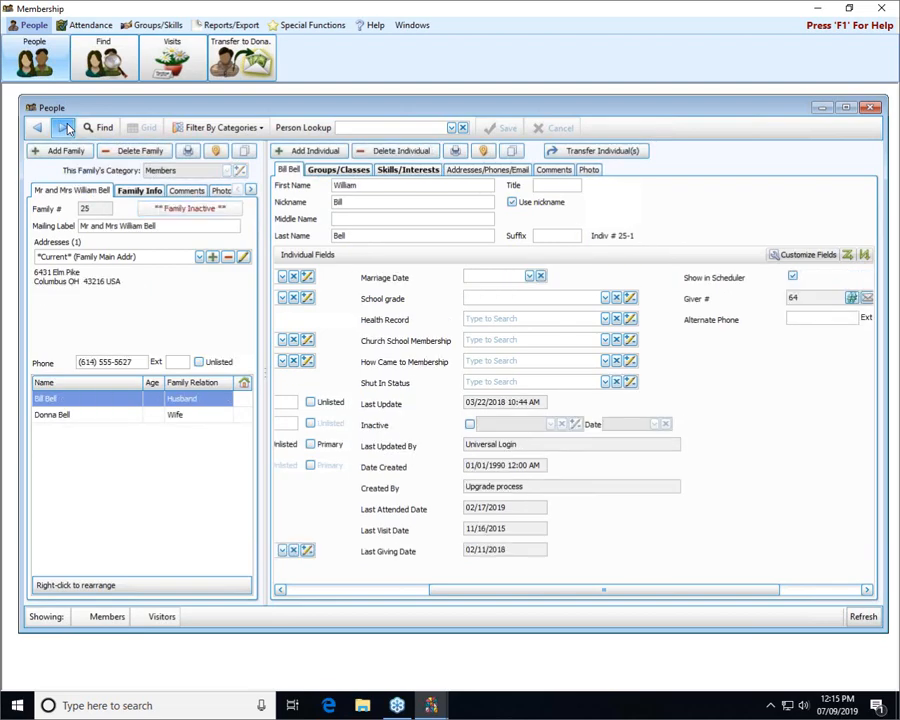
click(64, 128)
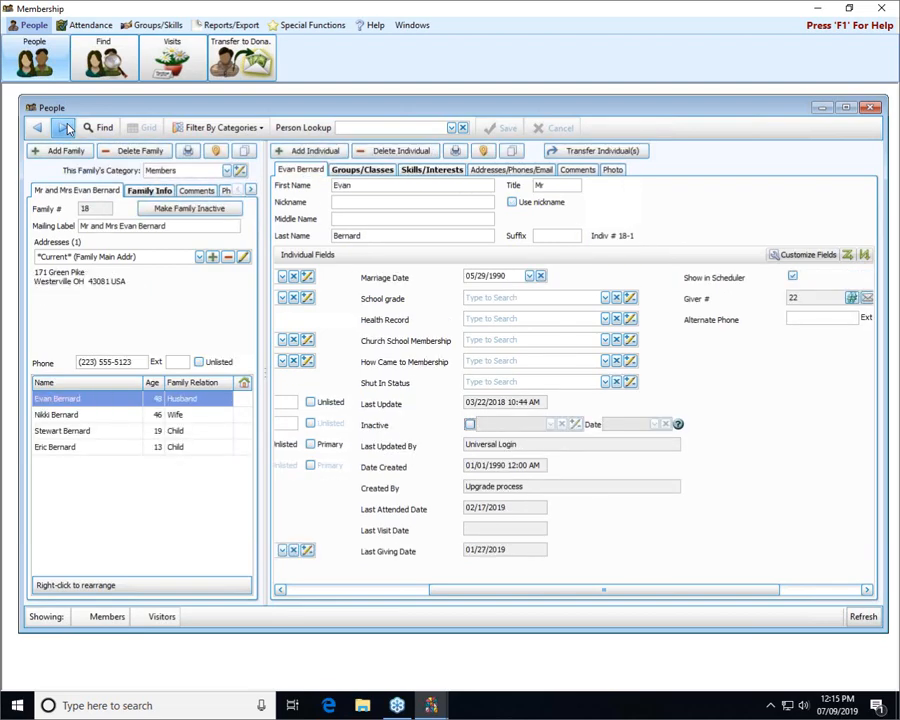
click(104, 449)
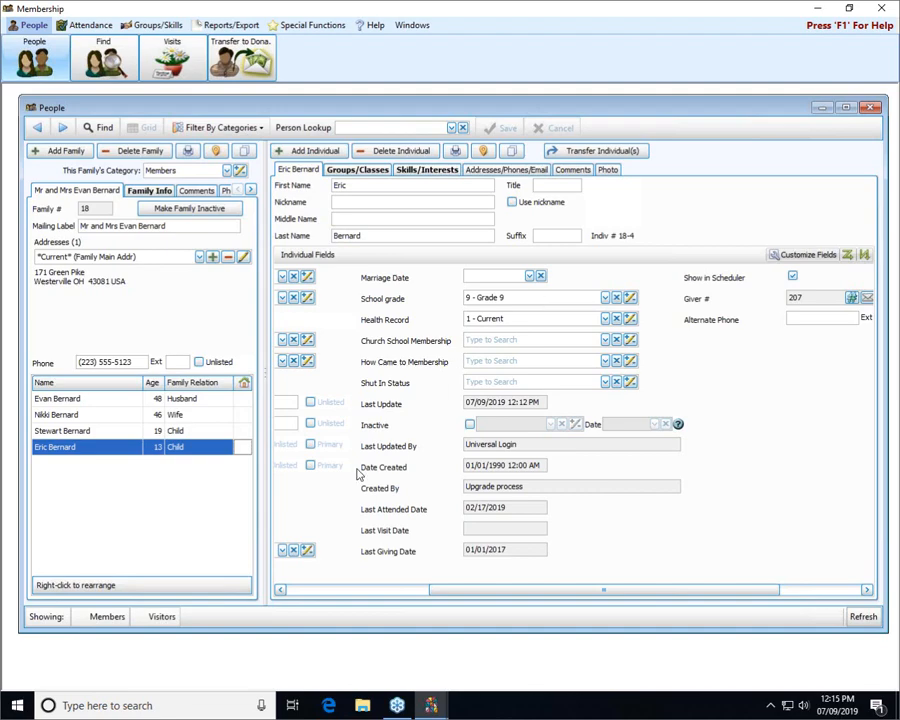
click(131, 431)
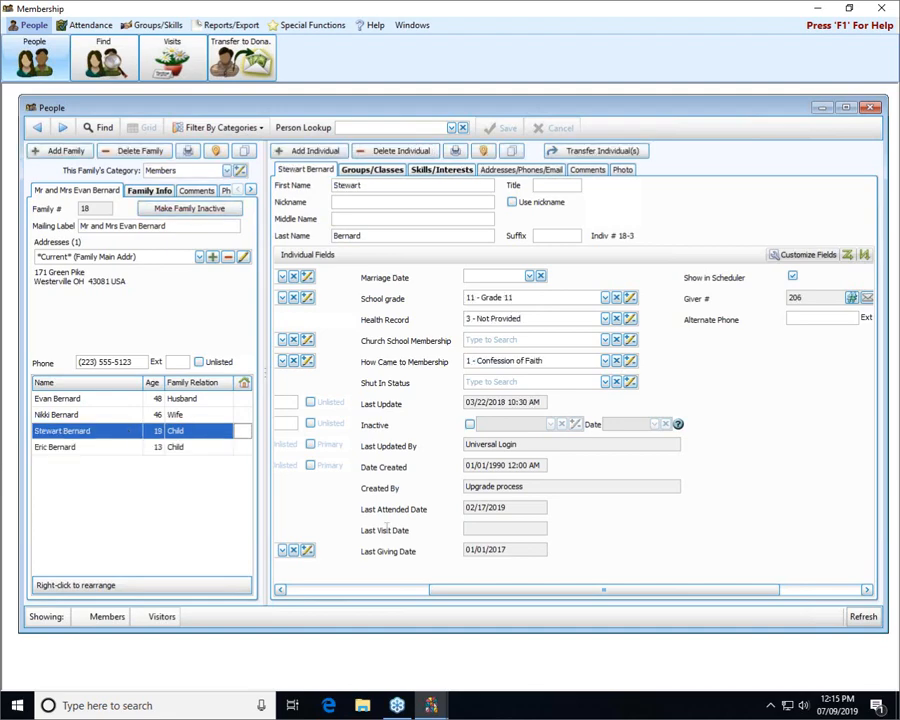
Close People and open Advance School Grades from Special Functions
click(874, 115)
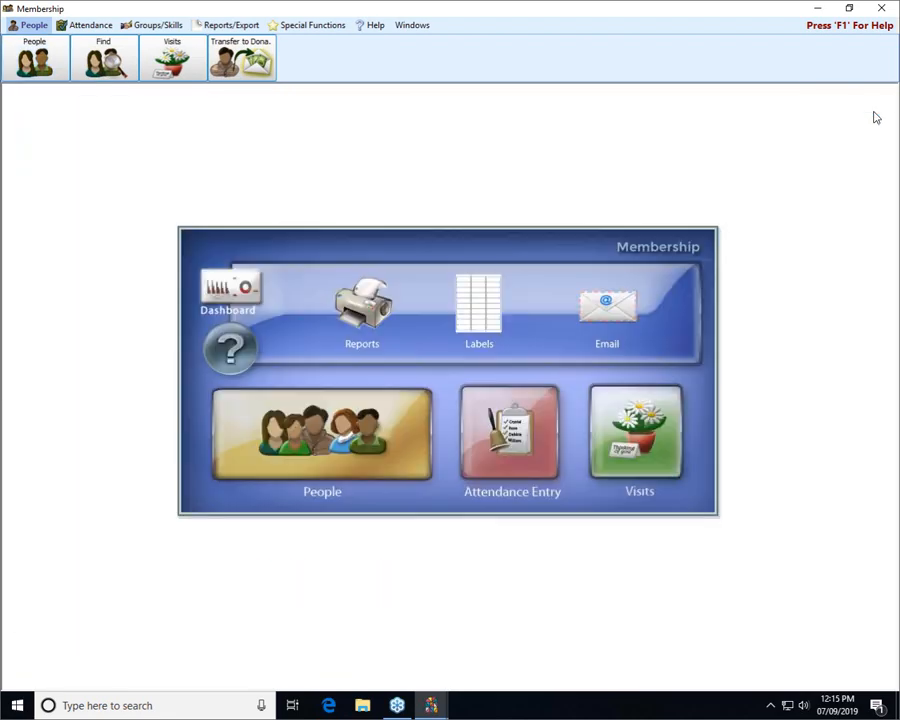
click(316, 27)
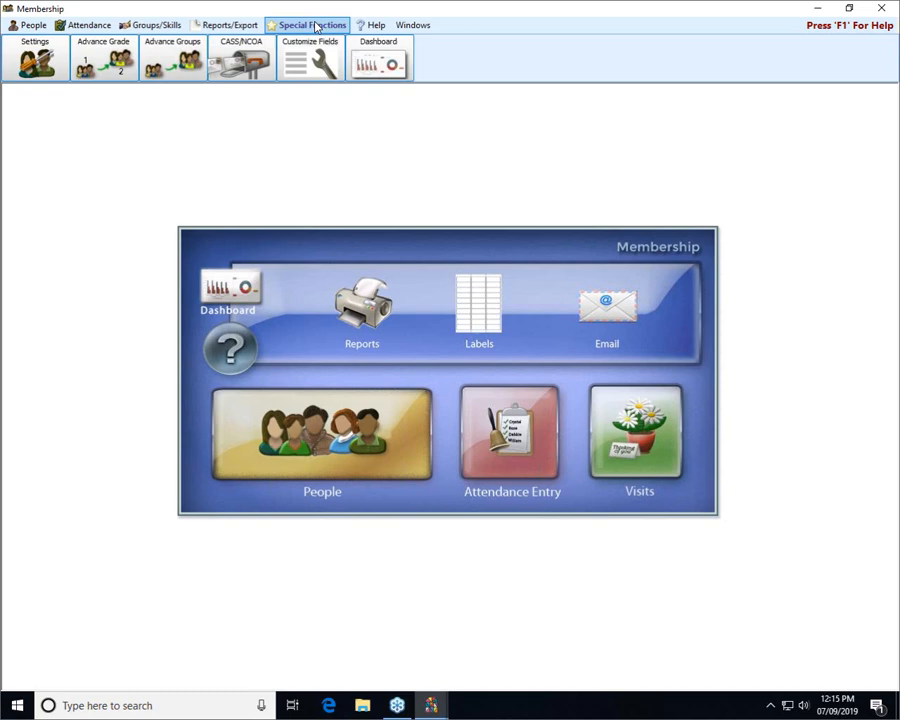
click(118, 60)
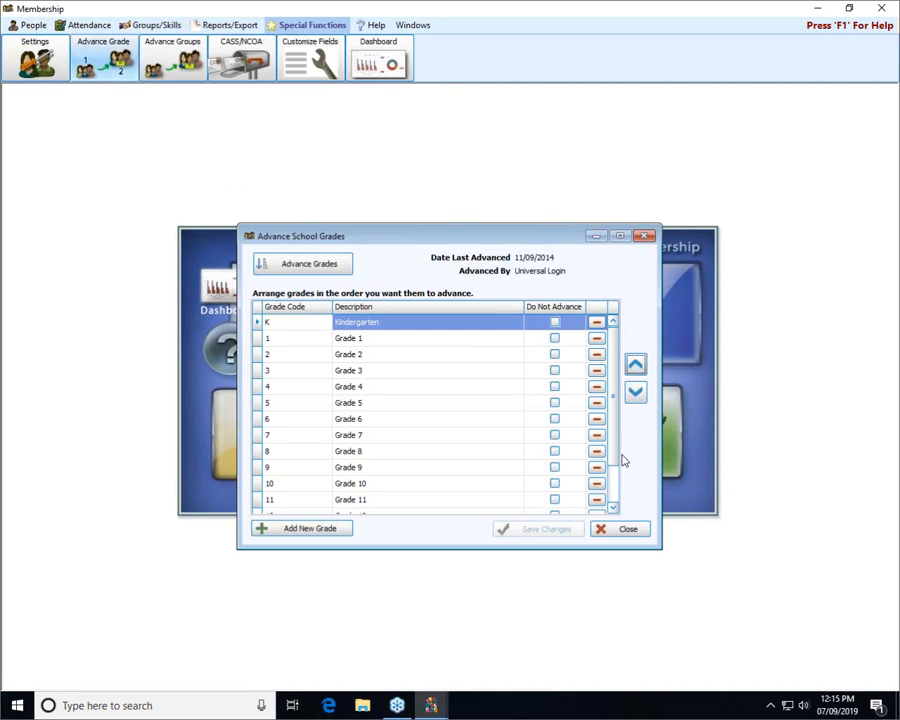
click(613, 507)
click(613, 507)
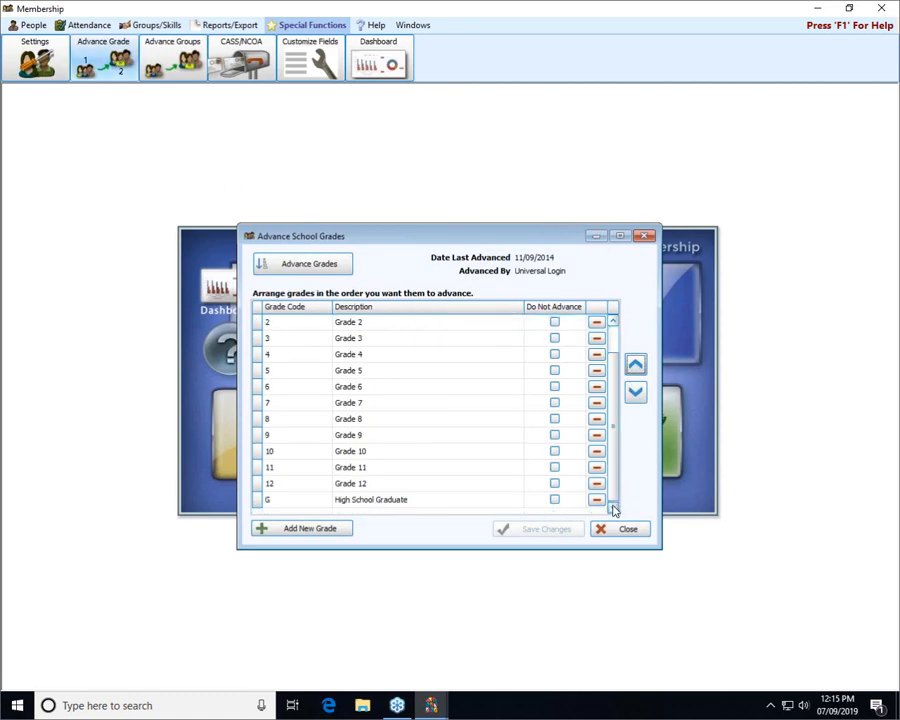
drag(612, 485, 612, 396)
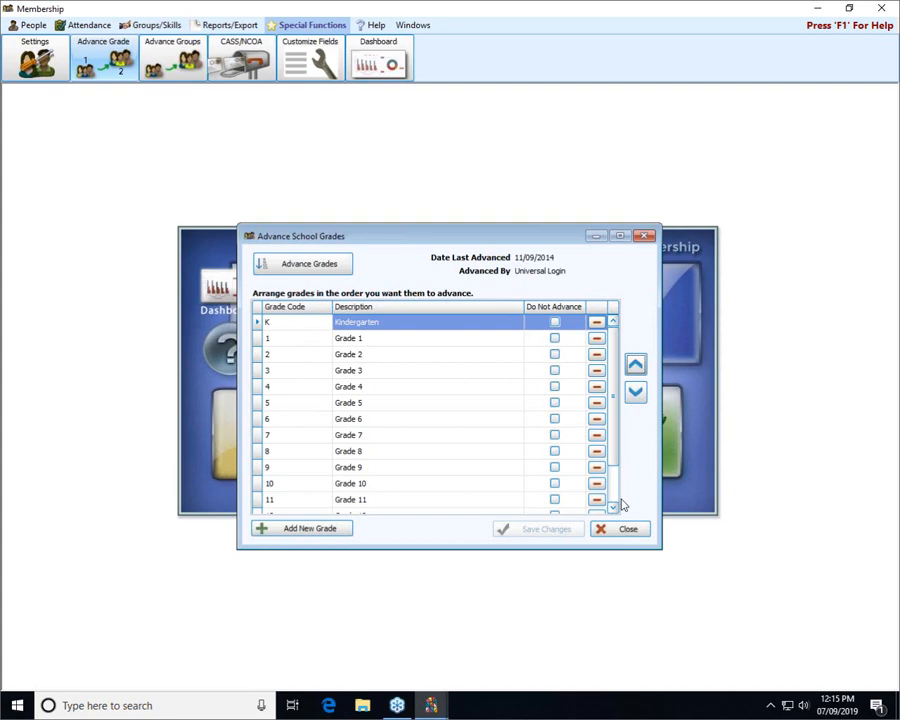
click(635, 392)
click(635, 392)
click(635, 392)
click(635, 392)
click(635, 392)
click(635, 392)
click(635, 392)
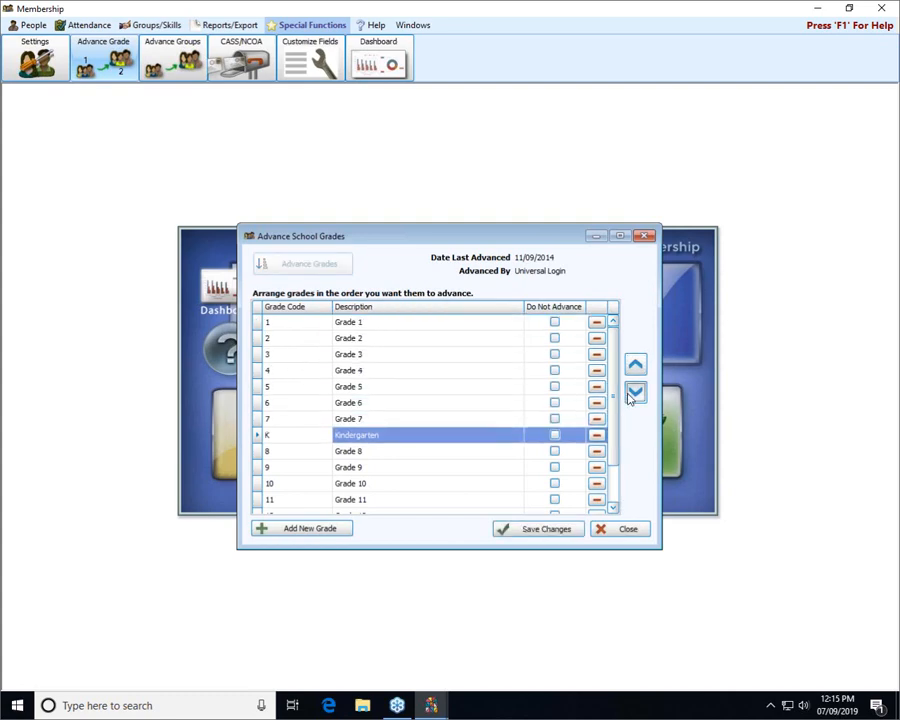
click(635, 392)
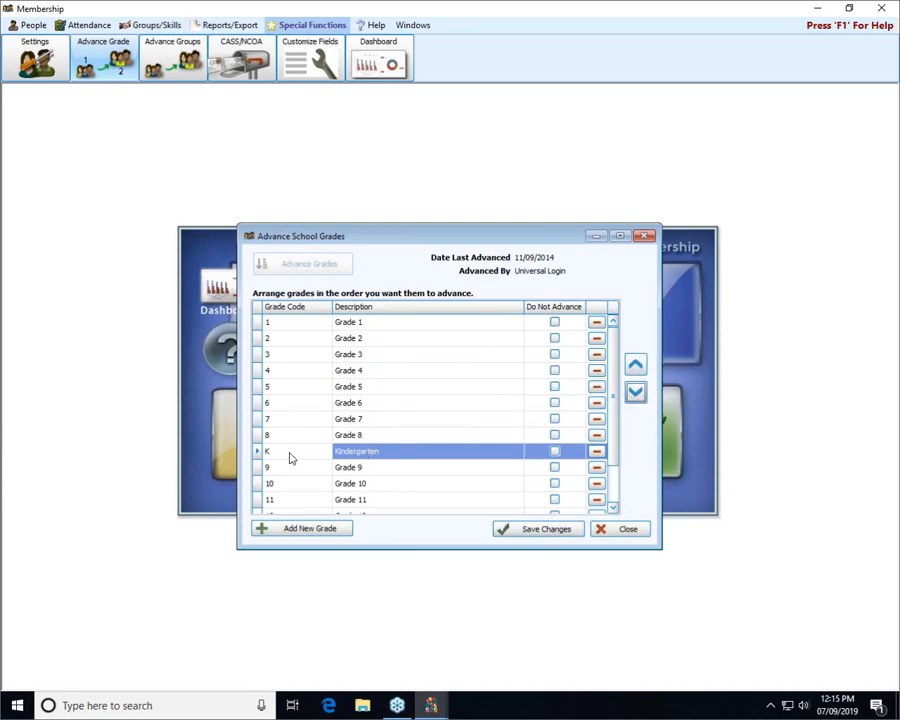
click(355, 421)
click(361, 452)
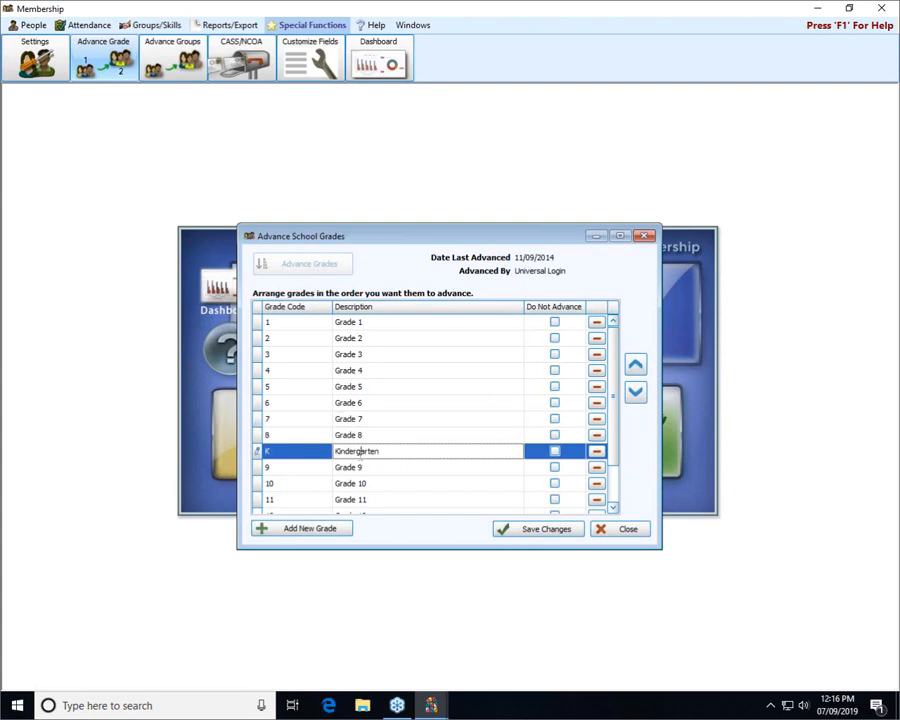
click(636, 364)
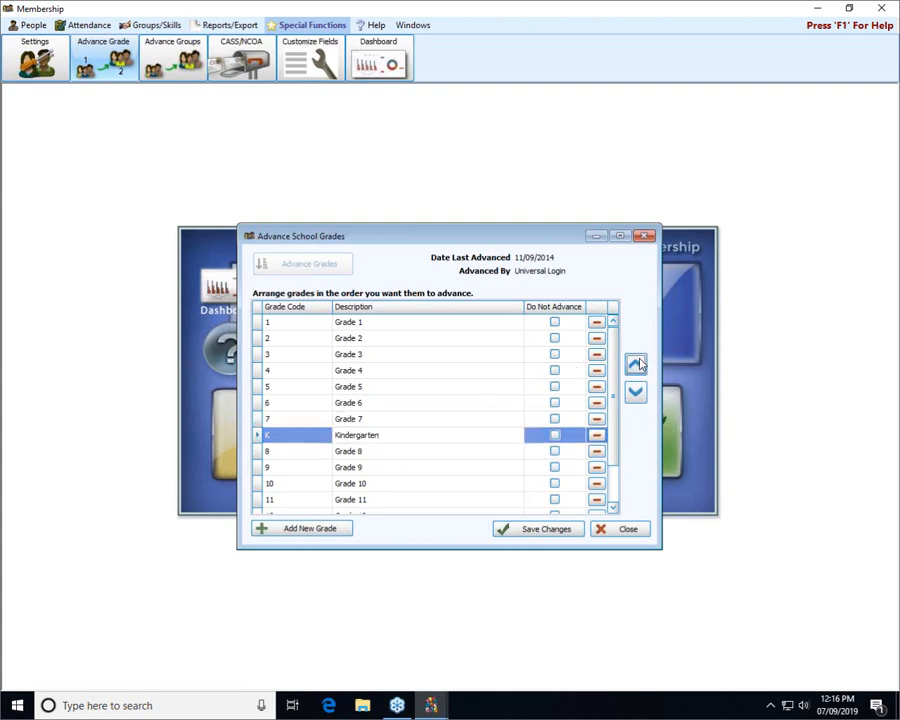
click(636, 364)
click(636, 364)
click(636, 364)
click(636, 364)
click(636, 364)
click(636, 364)
click(636, 364)
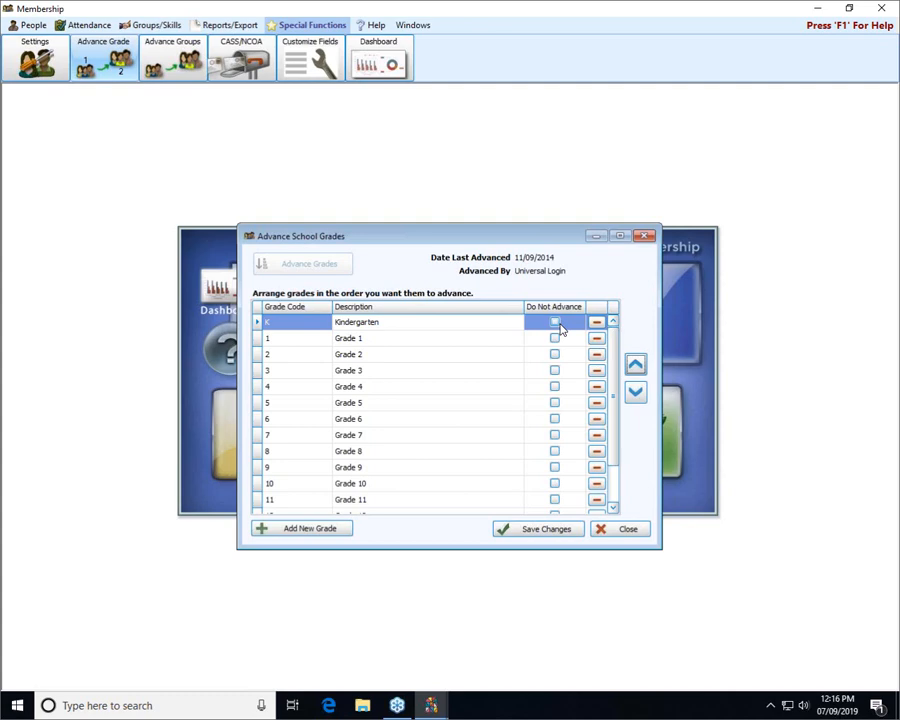
scroll(621, 470, down, 1)
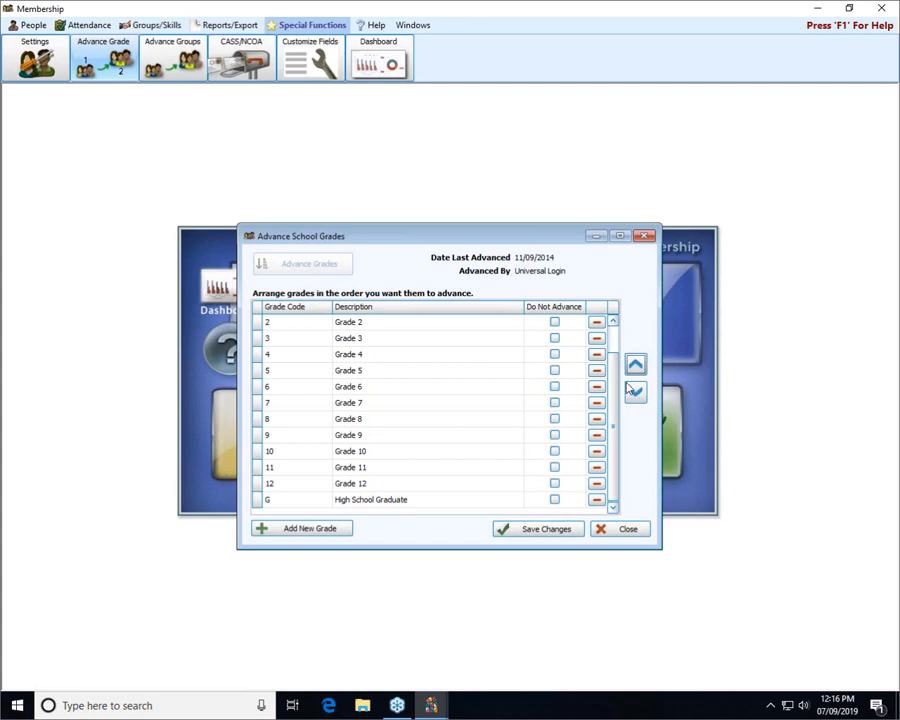
drag(617, 375, 618, 434)
Add a NEW grade row, delete it again, and save the unchanged grade list
click(323, 533)
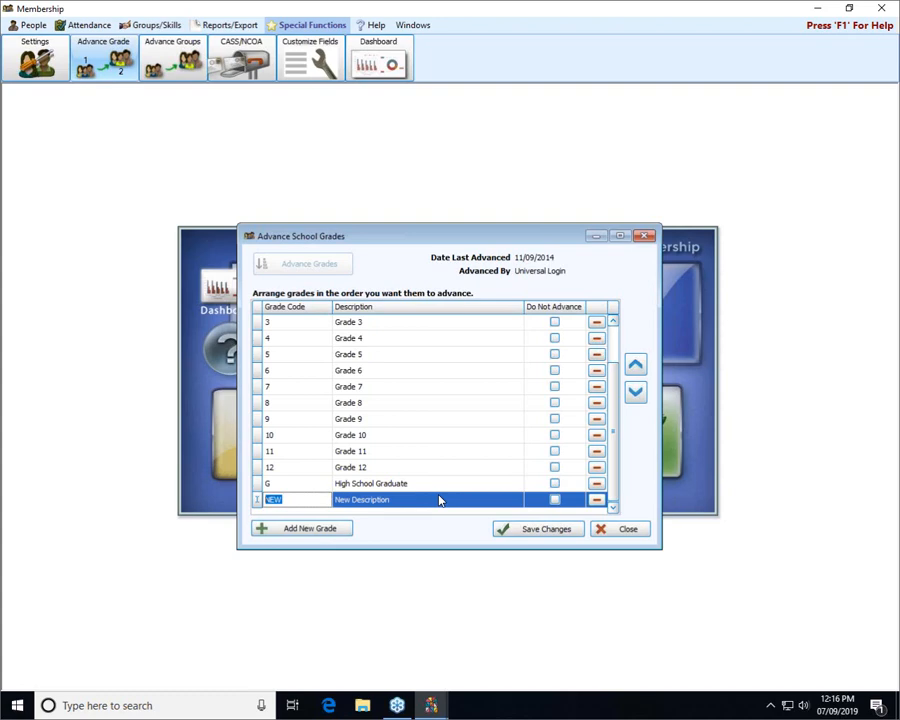
click(597, 500)
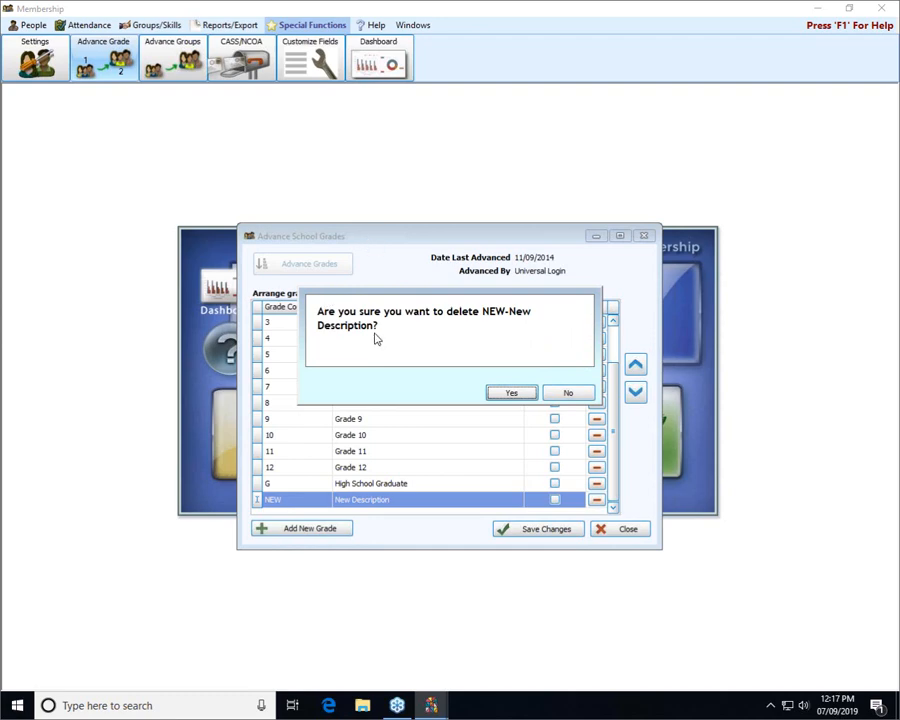
click(512, 393)
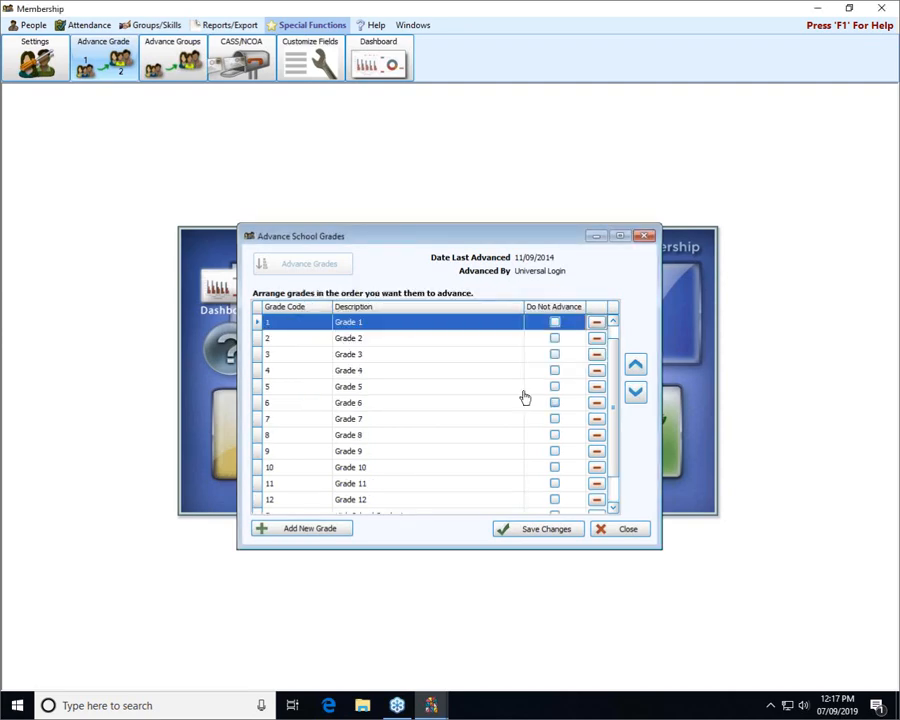
scroll(613, 362, down, 1)
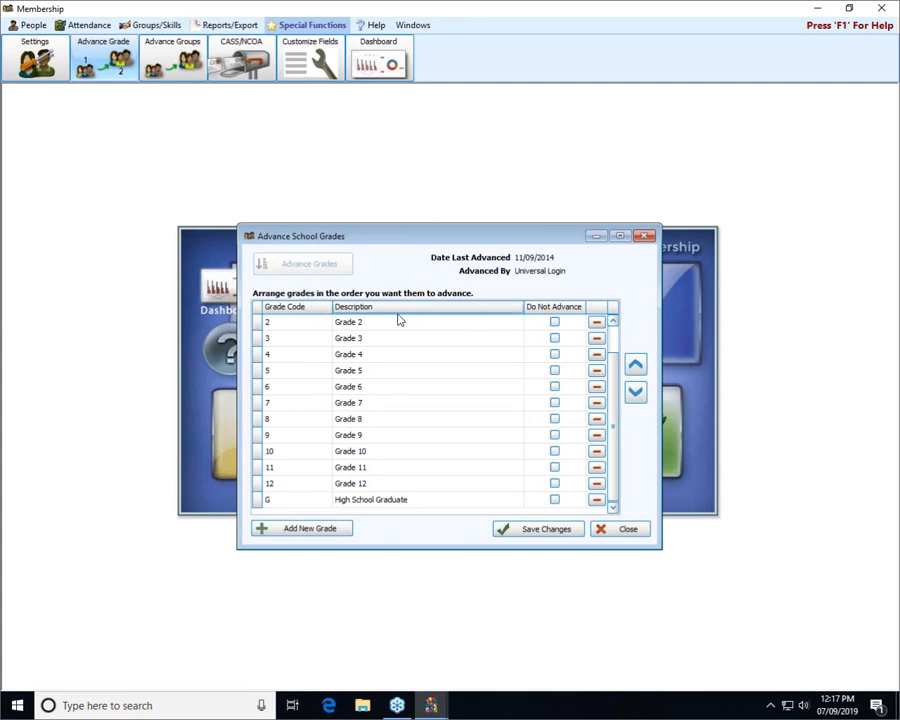
click(537, 530)
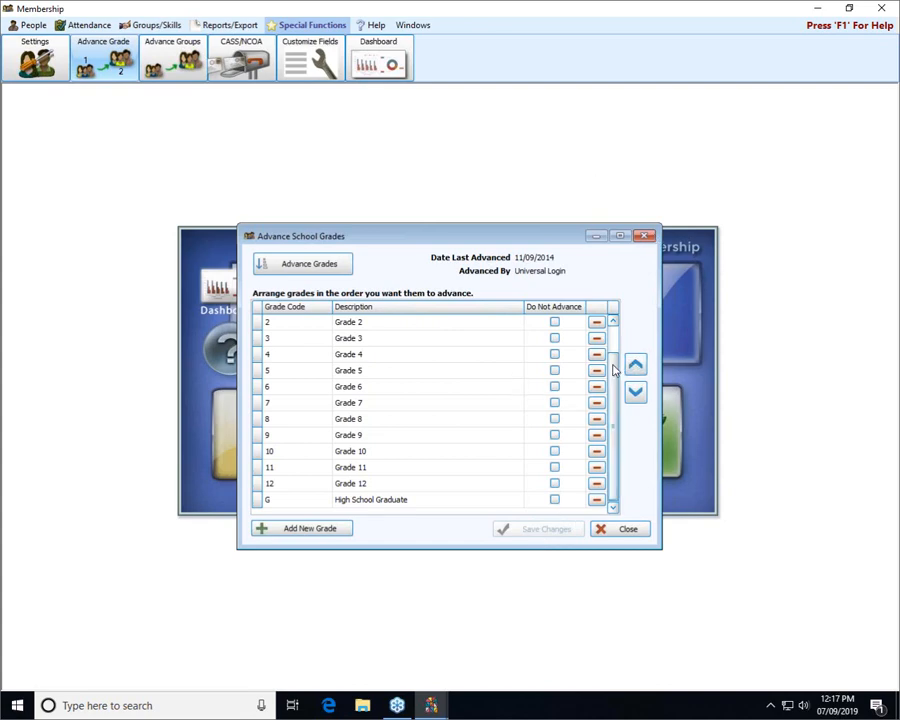
scroll(614, 370, up, 1)
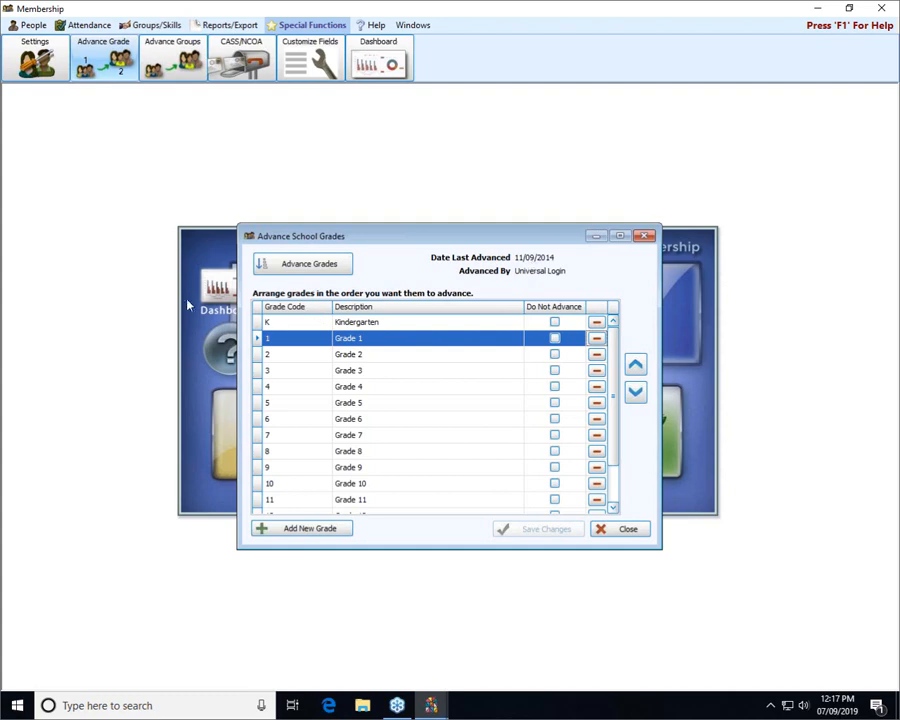
Advance all school grades, dated 07/09/2019, and close the Advance School Grades dialog
click(323, 268)
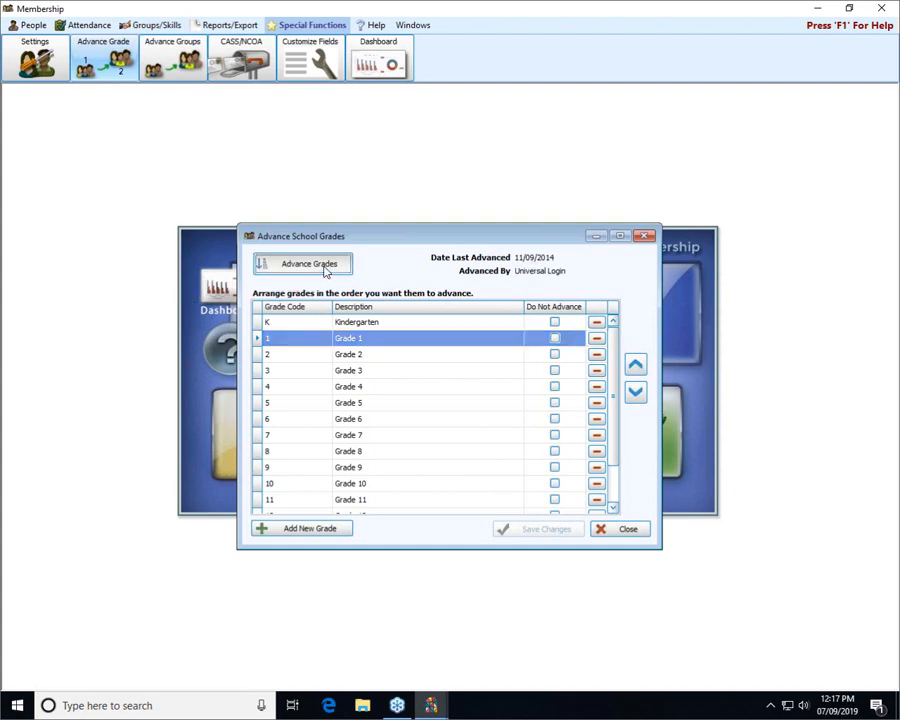
click(323, 268)
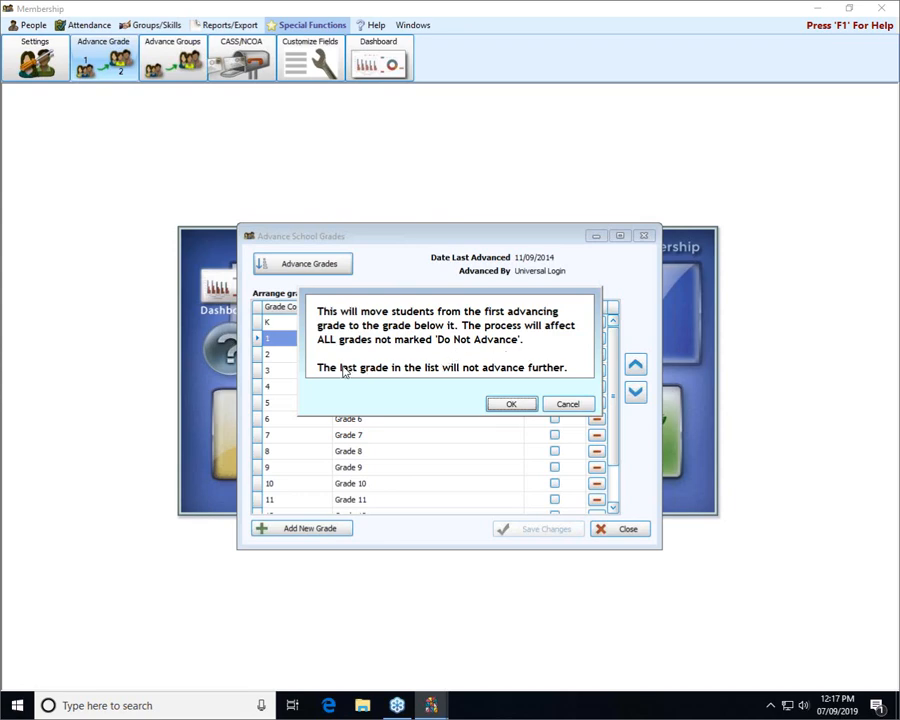
click(513, 404)
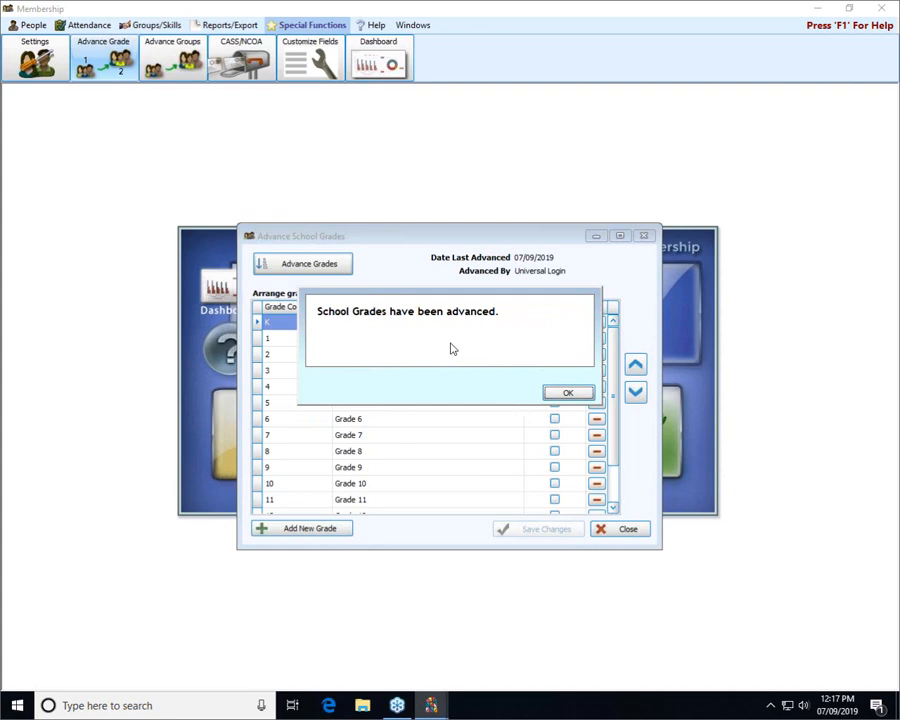
click(570, 394)
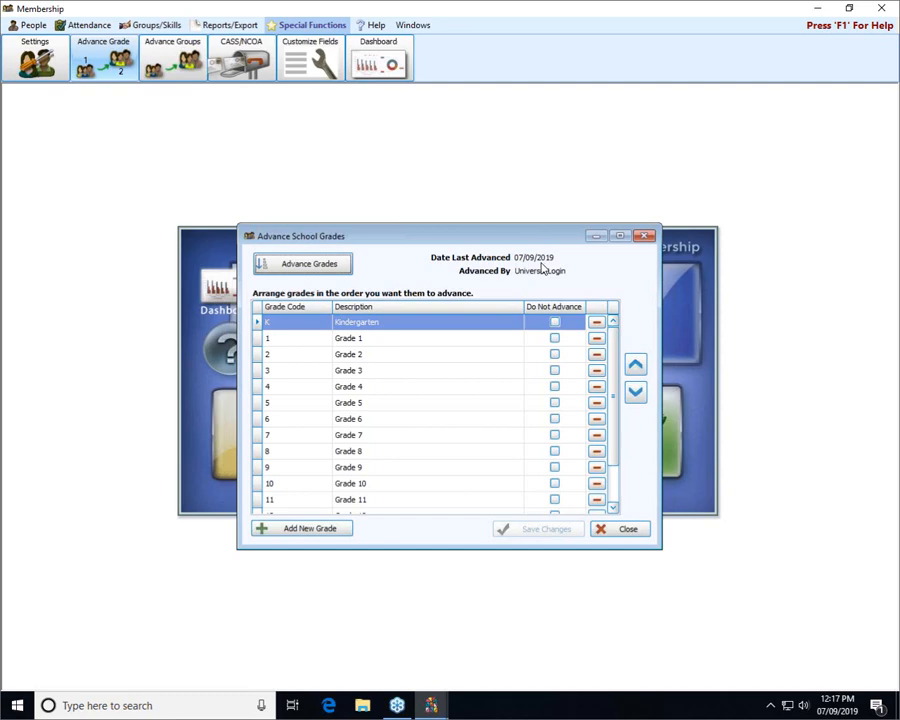
click(643, 237)
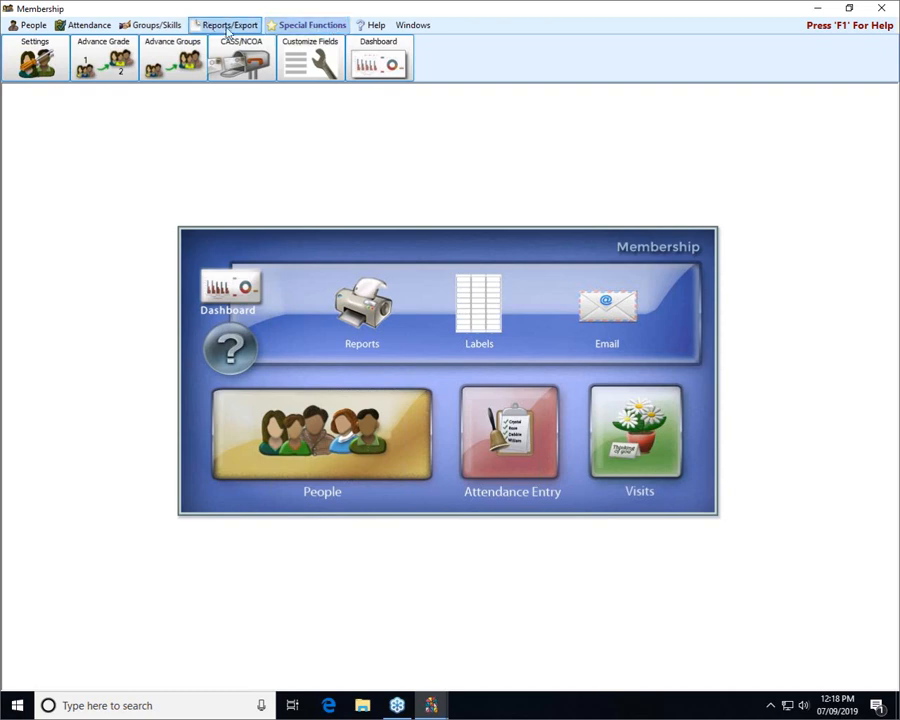
click(95, 50)
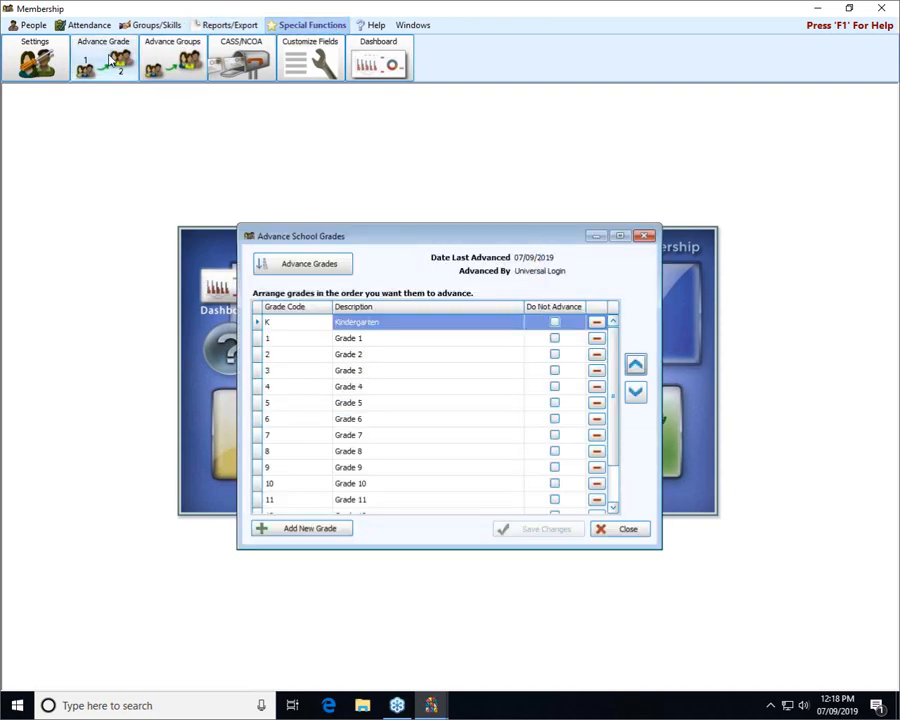
click(307, 263)
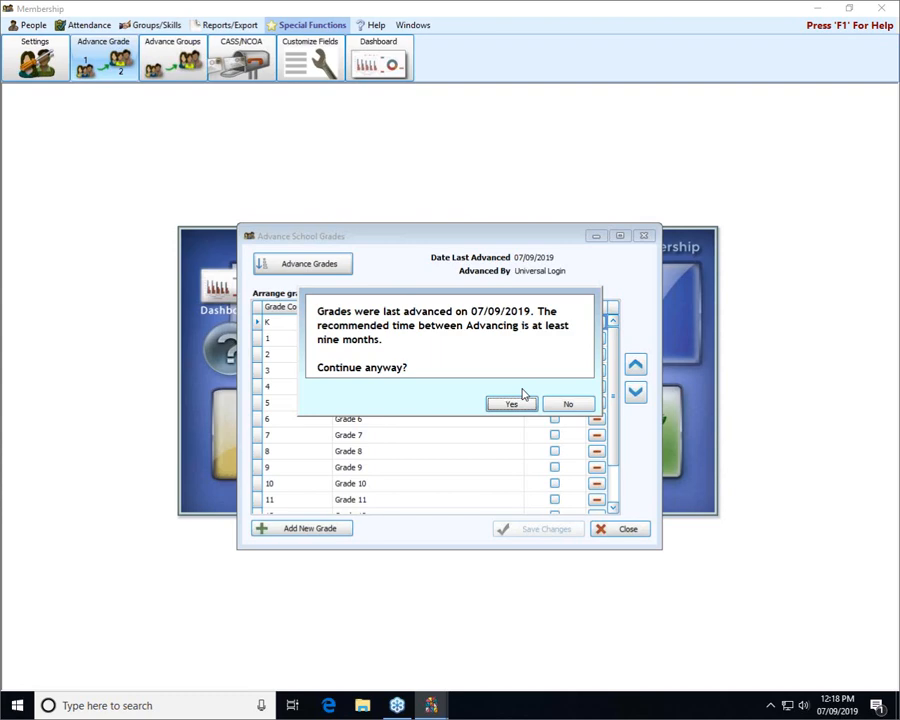
click(587, 404)
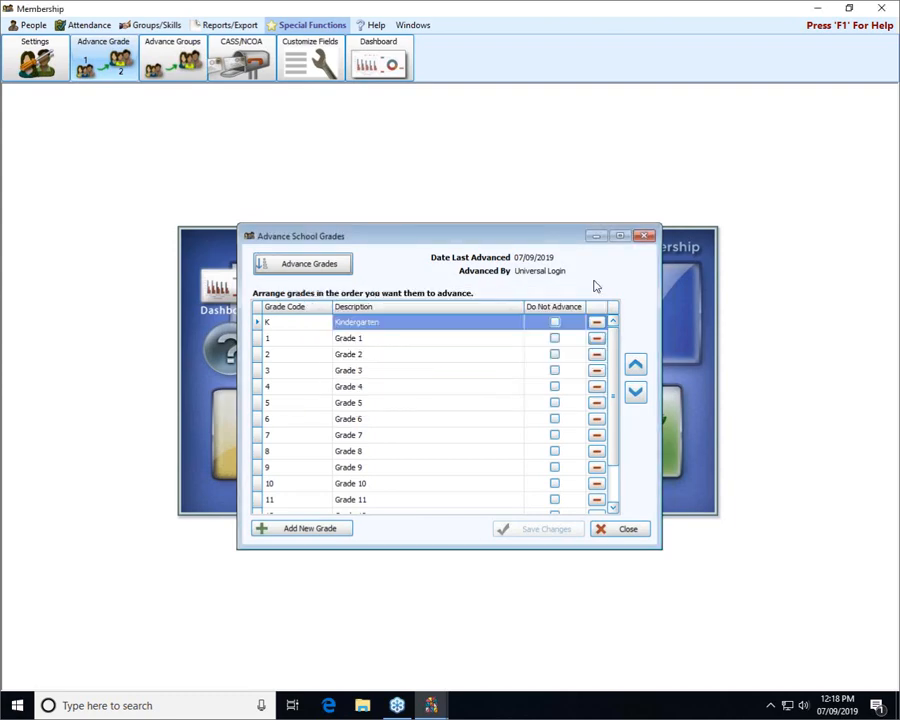
click(645, 236)
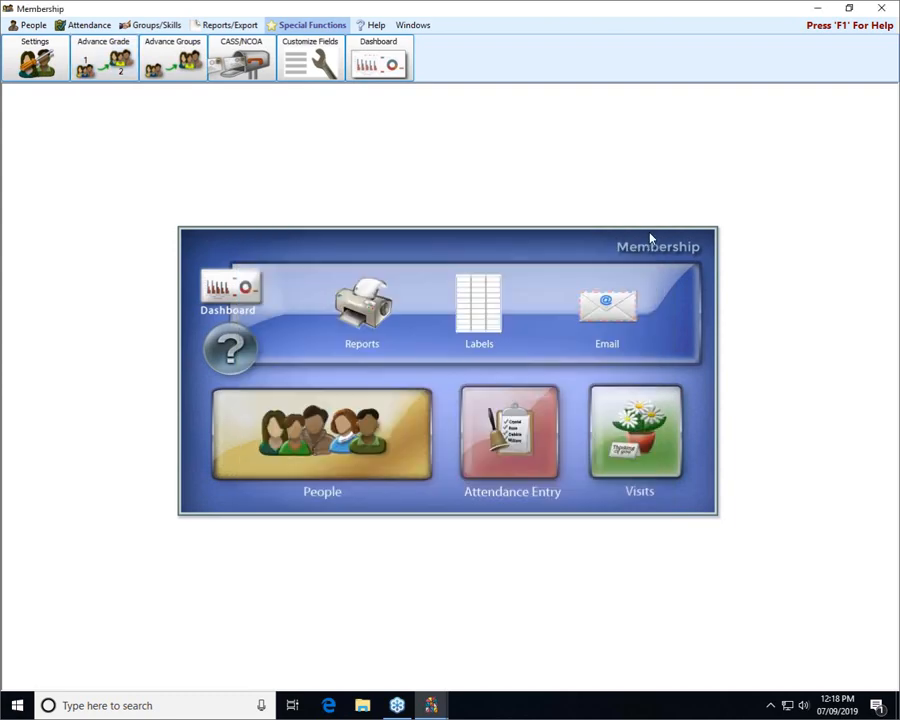
Look up the family by surname in People and confirm the children's grades: 10 - Grade 10 and 12 - Grade 12
click(316, 462)
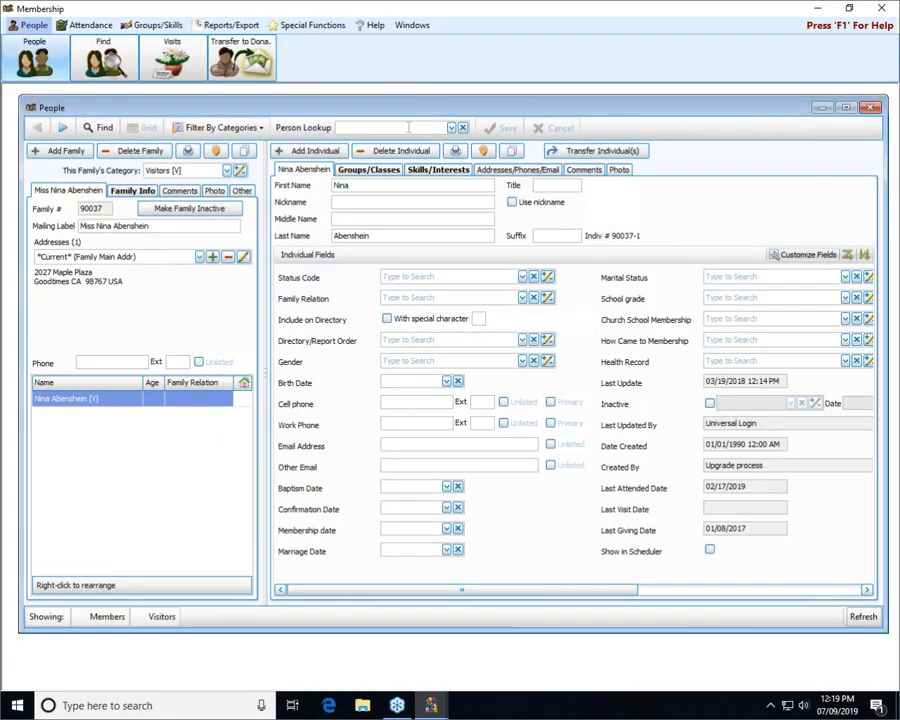
click(408, 127)
text(bern)
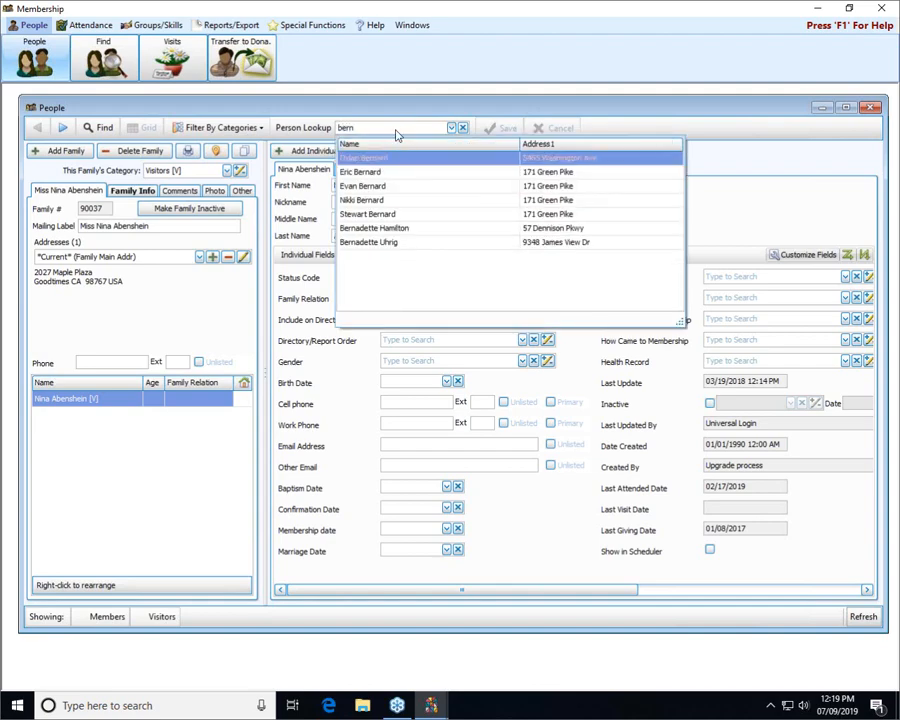
click(378, 175)
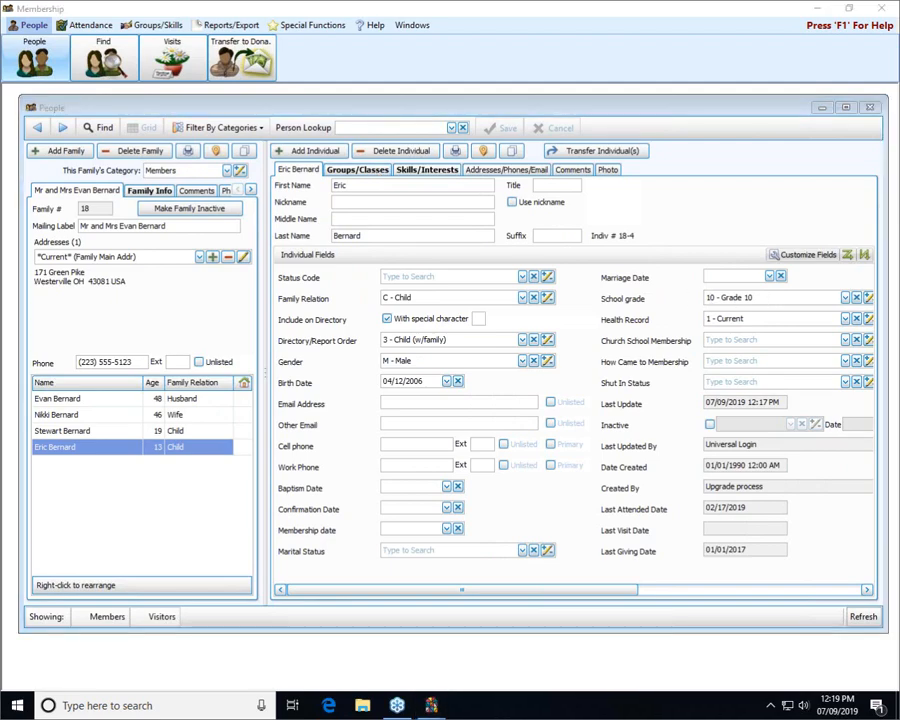
mouse_move(840, 284)
mouse_down()
mouse_move(669, 297)
mouse_move(855, 300)
mouse_move(846, 296)
mouse_up()
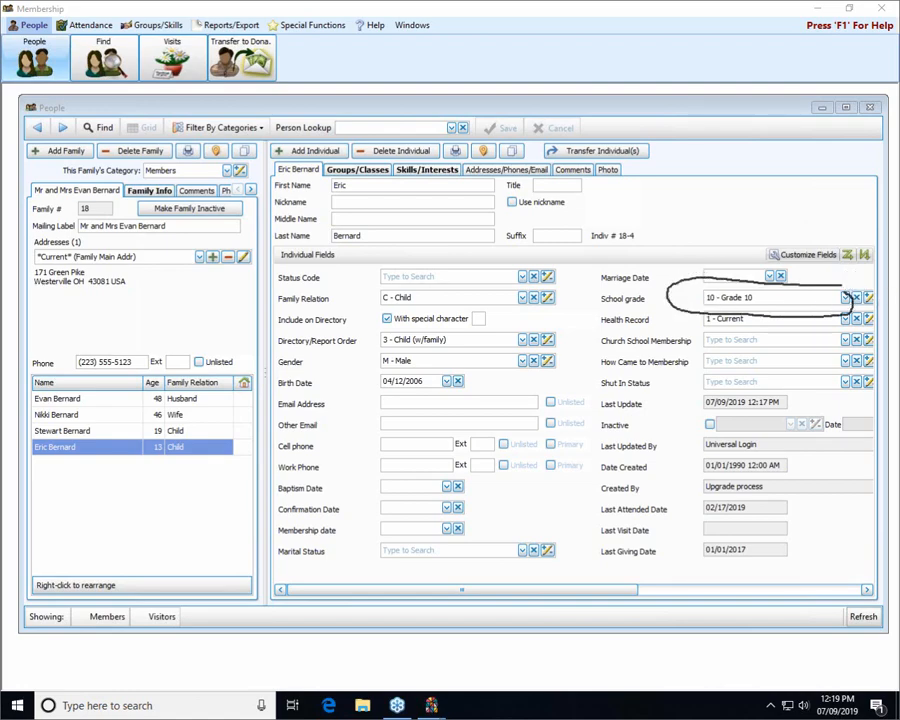
click(91, 431)
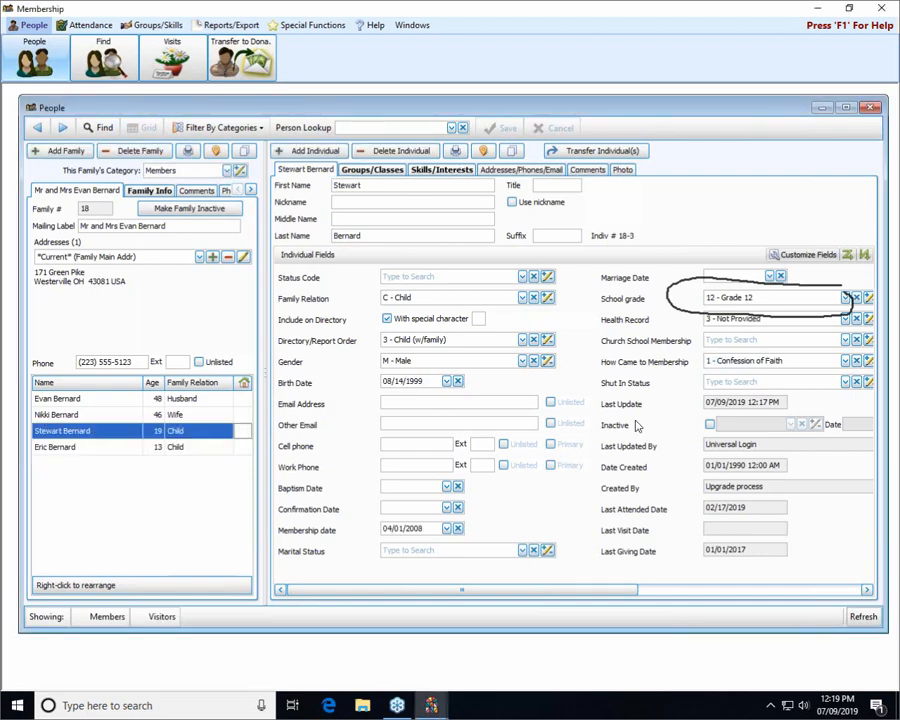